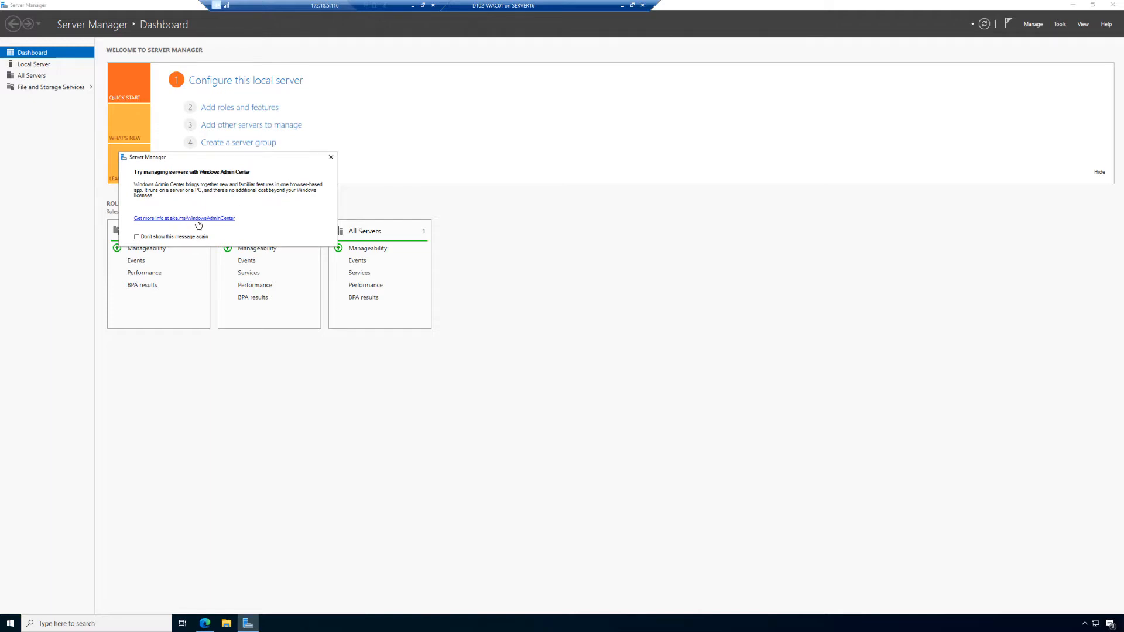
- Open the Windows Admin Center overview page from the Server Manager notice, and minimize the browser after viewing it
left_click(374, 453)
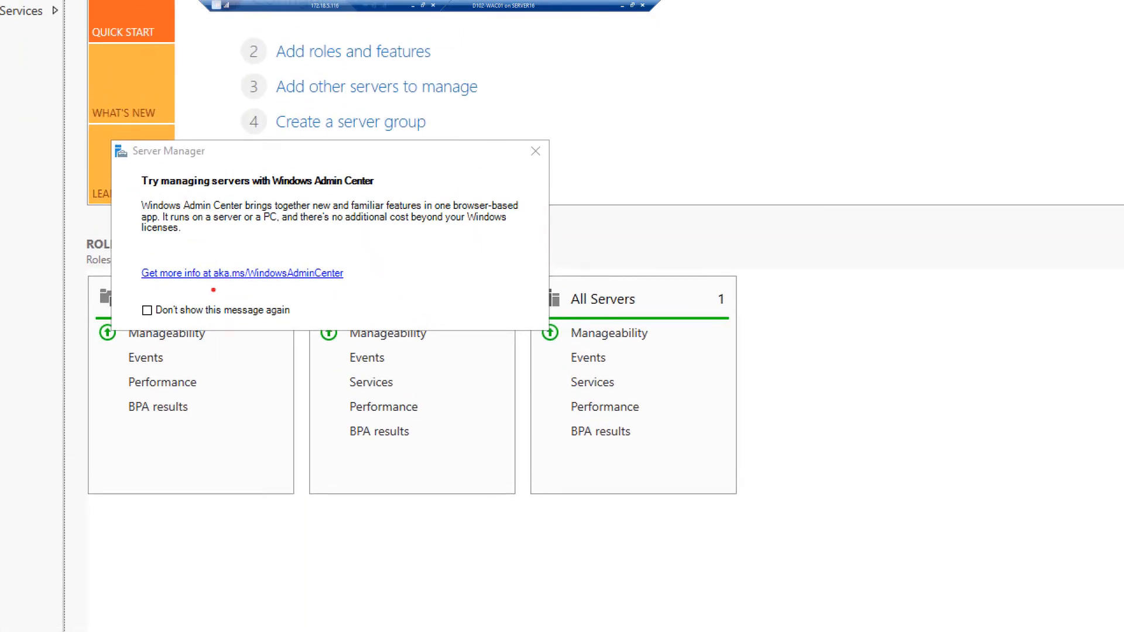
mouse_move(211, 260)
left_mouse_down()
mouse_move(263, 287)
mouse_move(353, 288)
left_mouse_up()
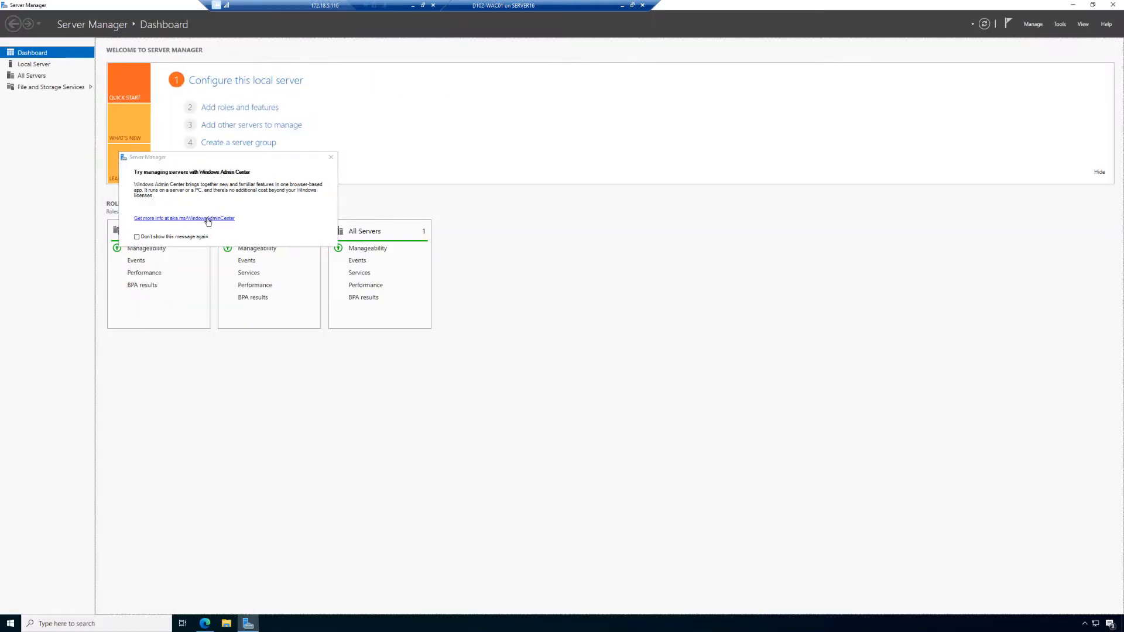
left_click(207, 218)
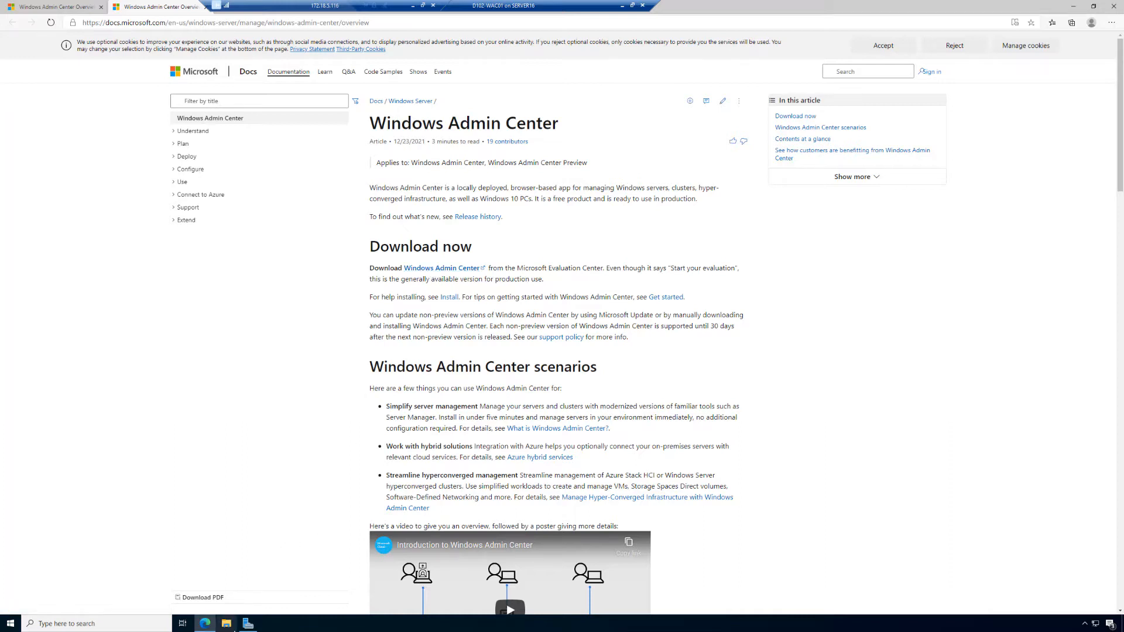
left_click(1074, 6)
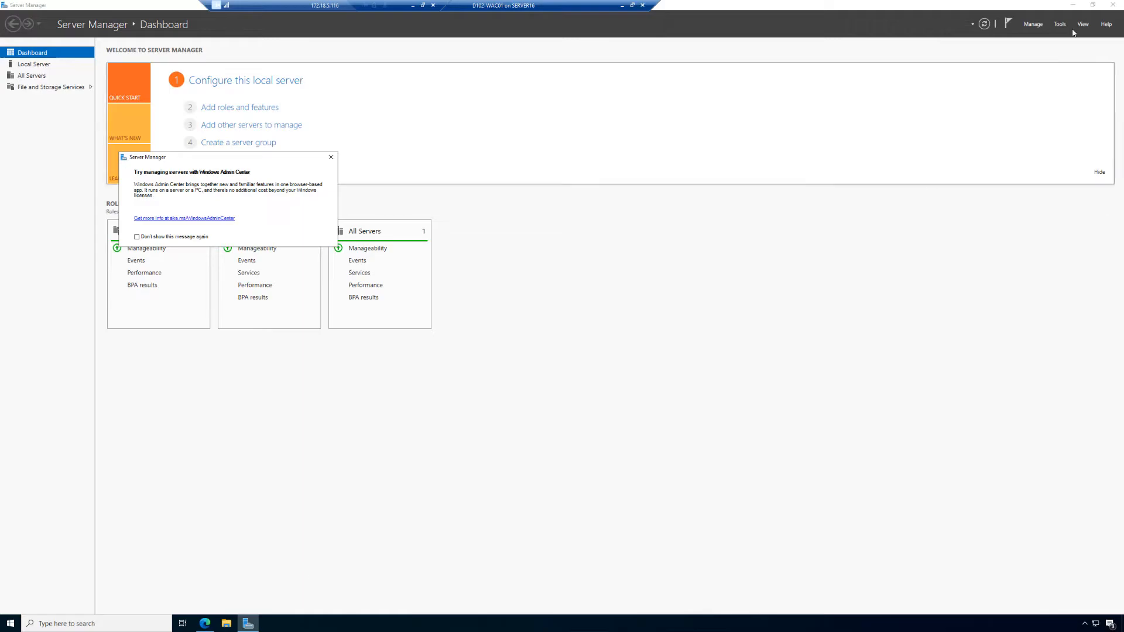
- Minimize Server Manager and launch the WindowsAdminCenter2110 installer from the Downloads folder, clearing File Explorer out of the way
left_click(1071, 5)
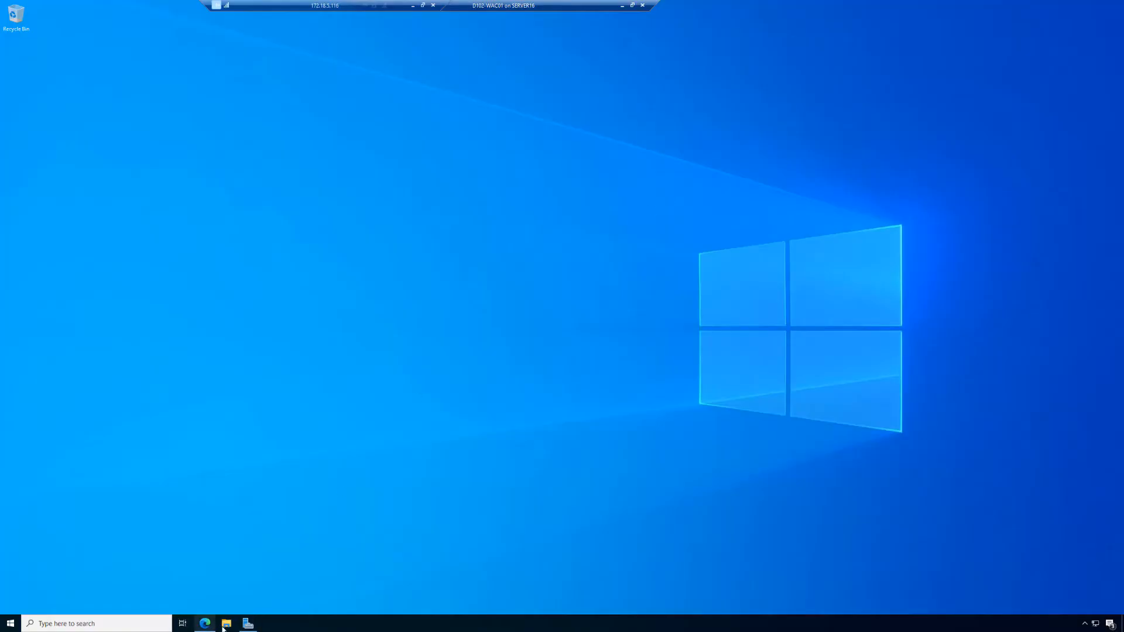
left_click(228, 627)
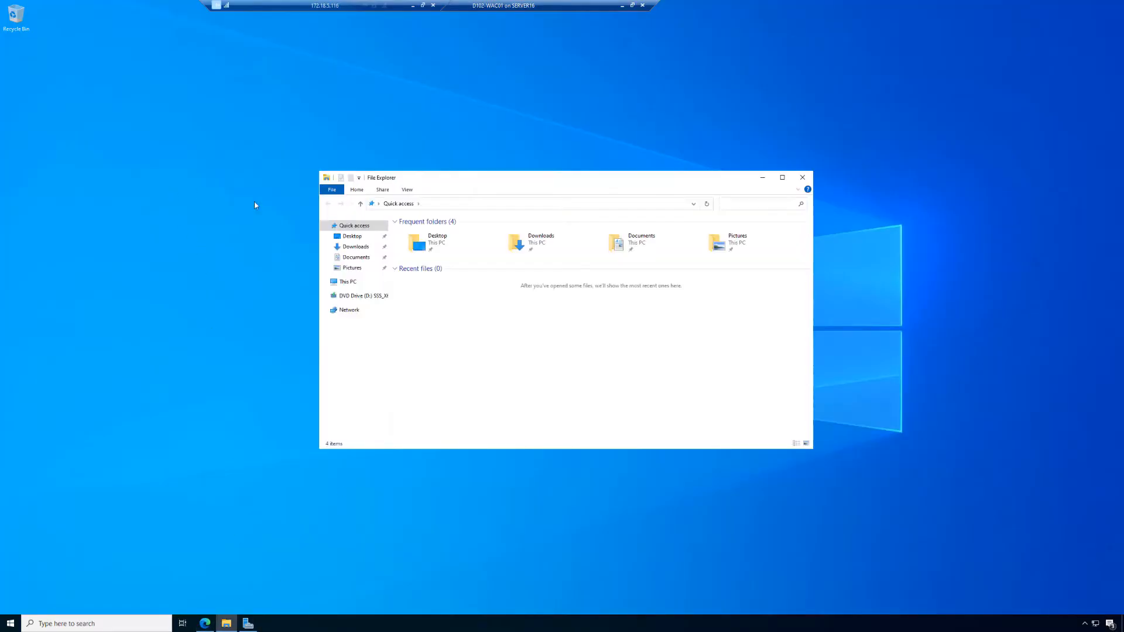
left_click(357, 247)
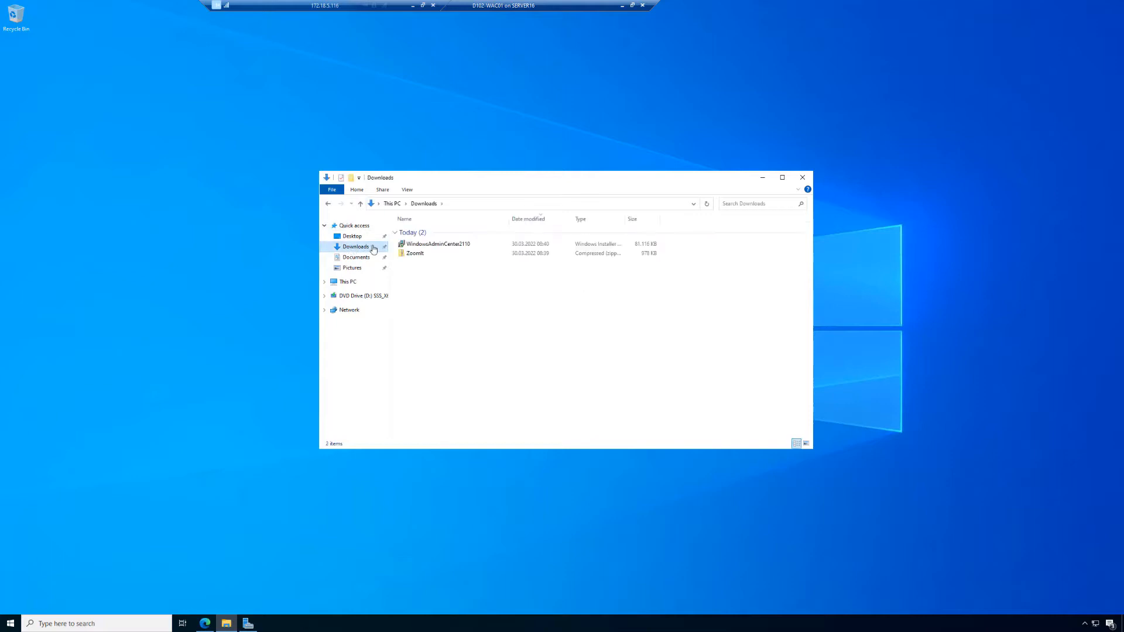
left_click(447, 246)
left_click_drag(590, 183, 367, 127)
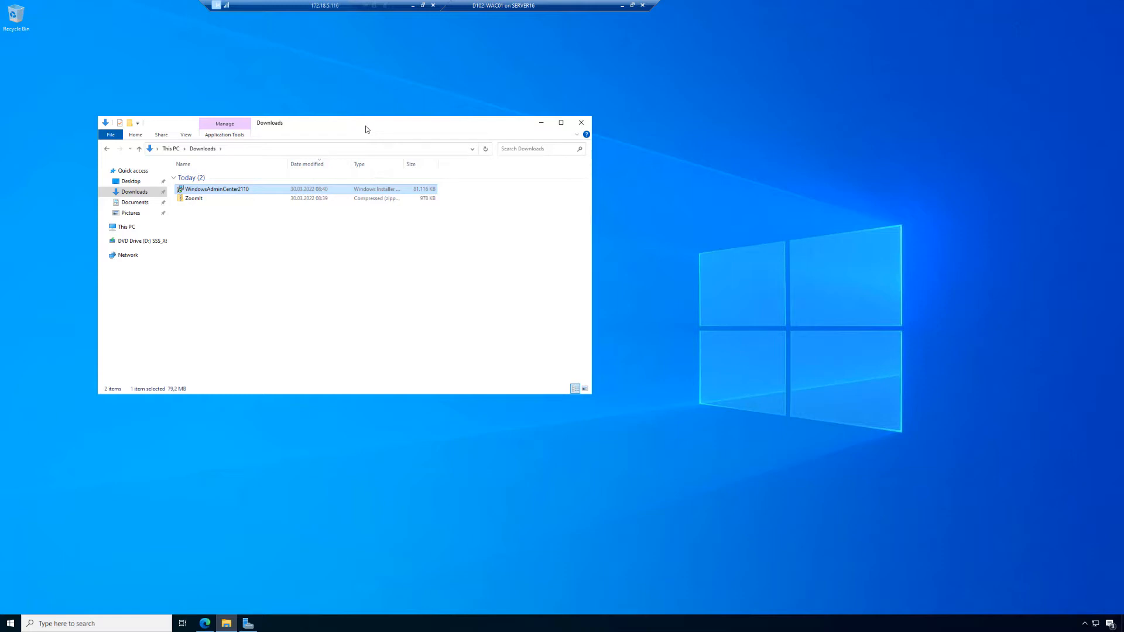
double_click(232, 190)
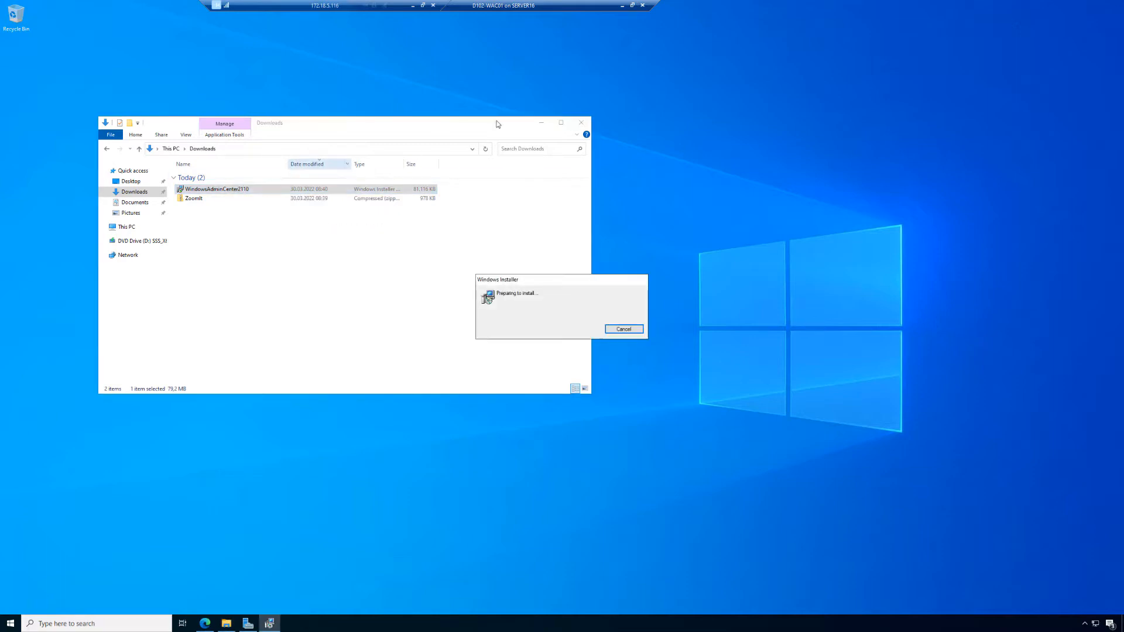
left_click(540, 125)
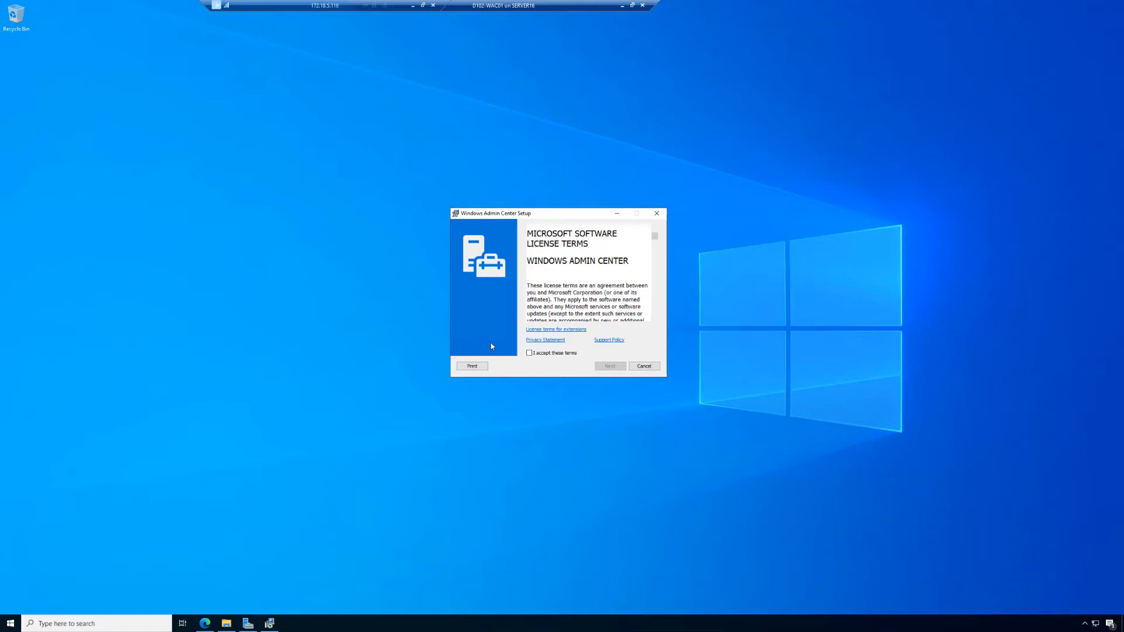
- Accept the Windows Admin Center license terms and choose to send required and optional diagnostic data
left_click(543, 354)
left_click(610, 366)
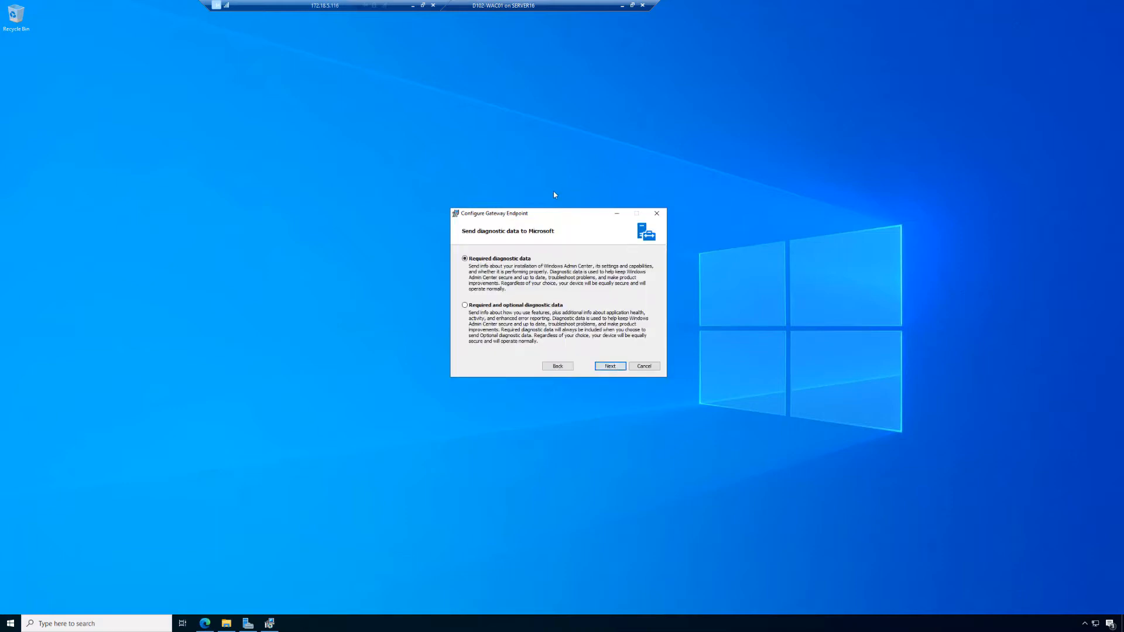
left_click(498, 307)
left_click(610, 367)
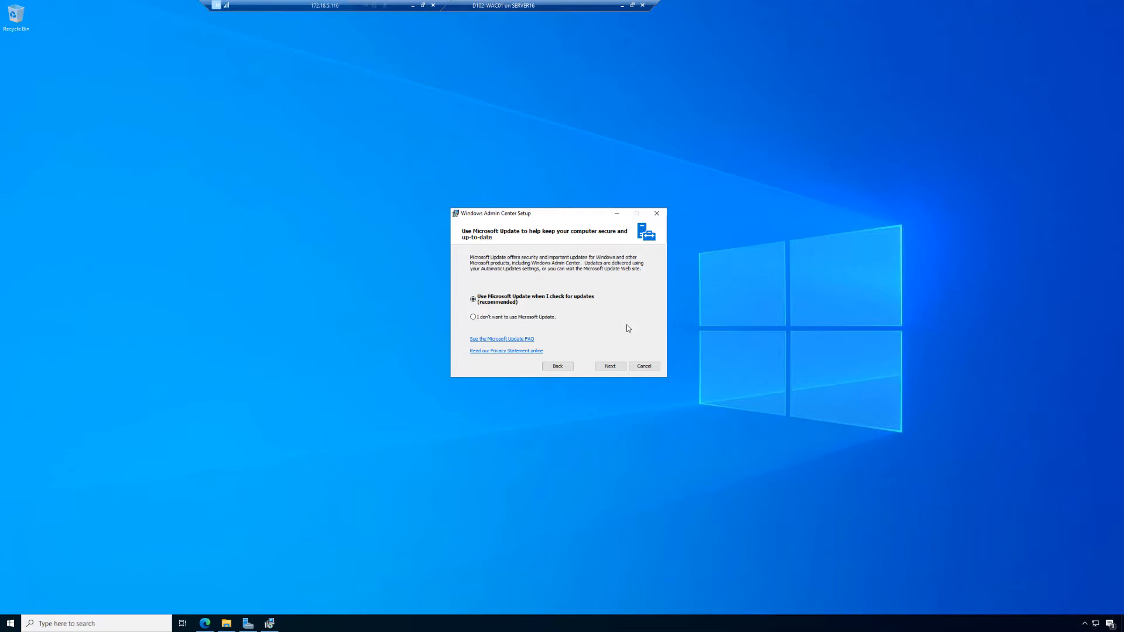
- Keep the recommended Microsoft Update option and accept the default trusted hosts, WinRM and automatic update settings for the gateway
left_click(610, 367)
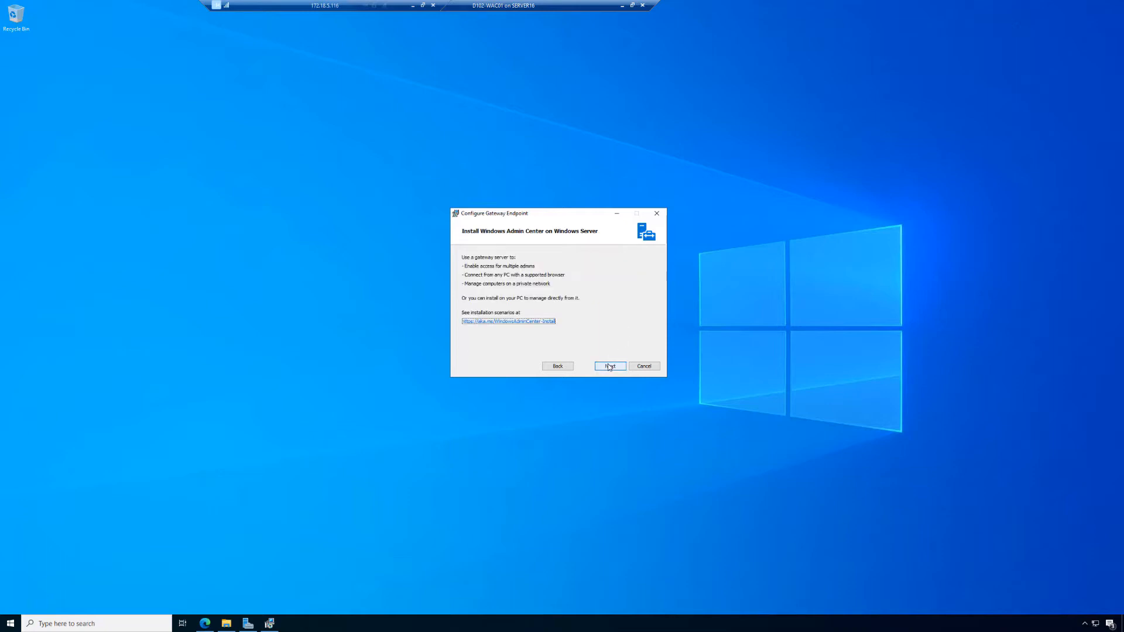
left_click(598, 542)
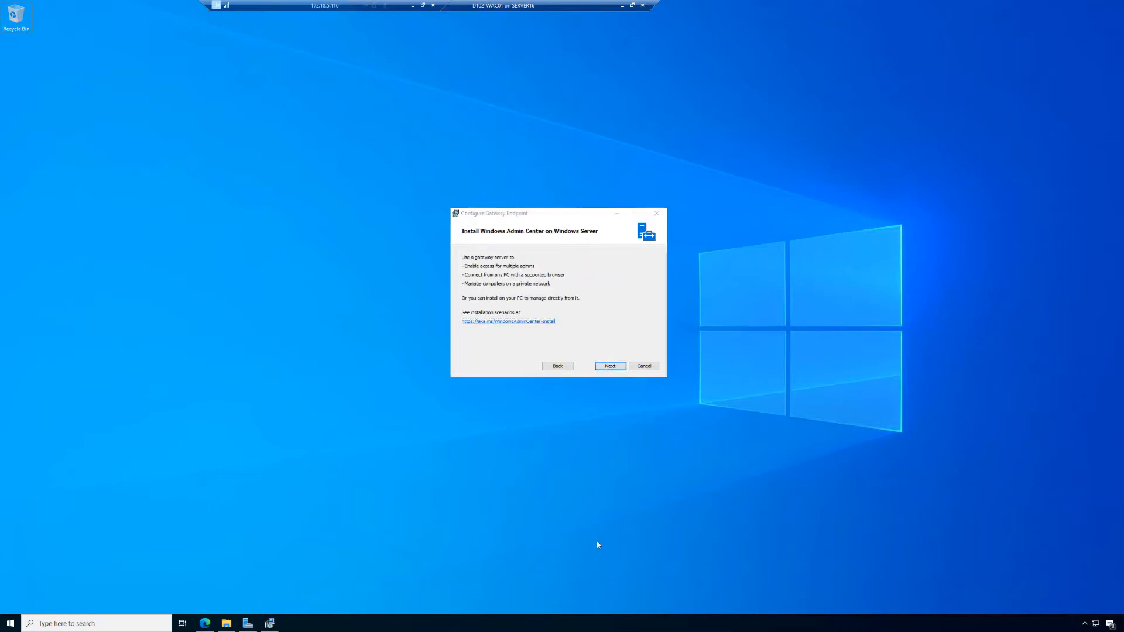
key("super+plus")
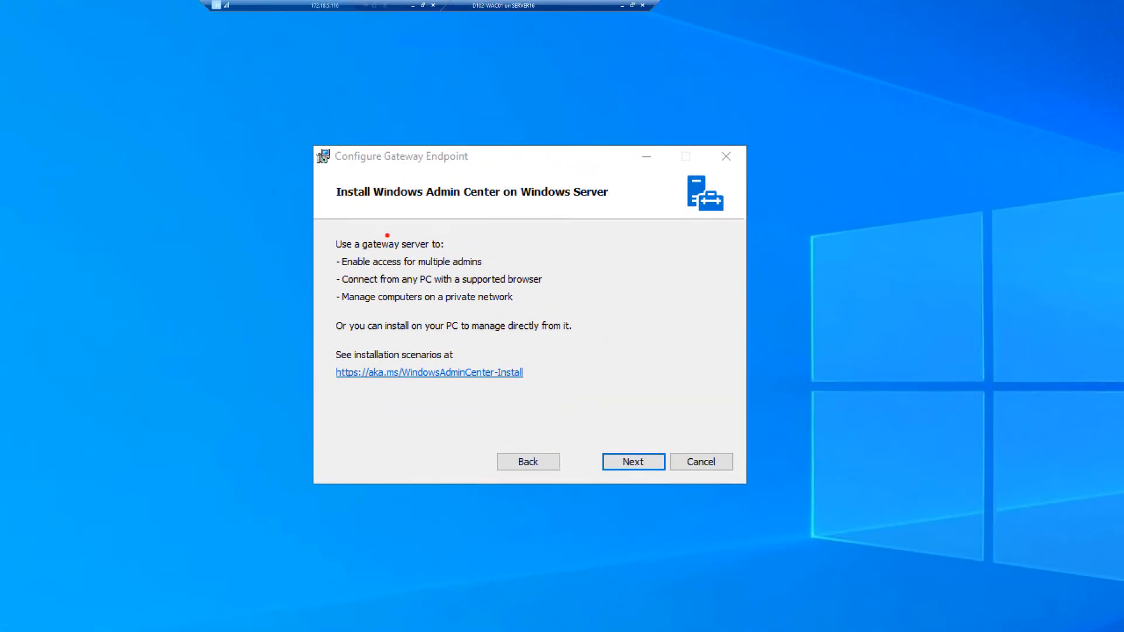
mouse_move(317, 226)
left_mouse_down()
mouse_move(583, 392)
mouse_move(628, 394)
left_mouse_up()
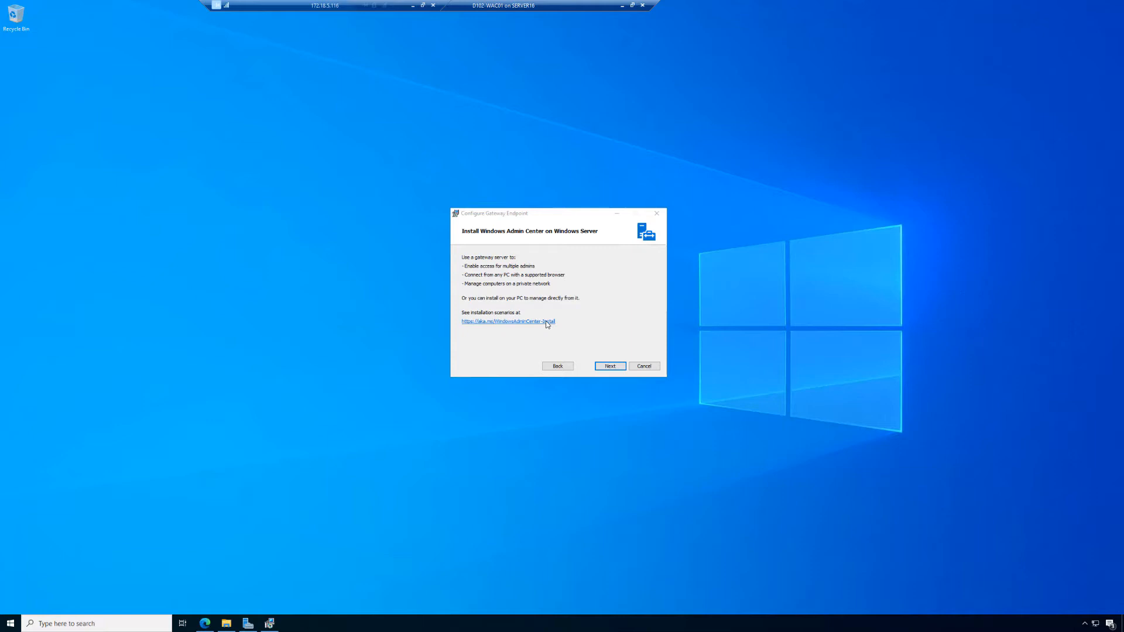
left_click(611, 366)
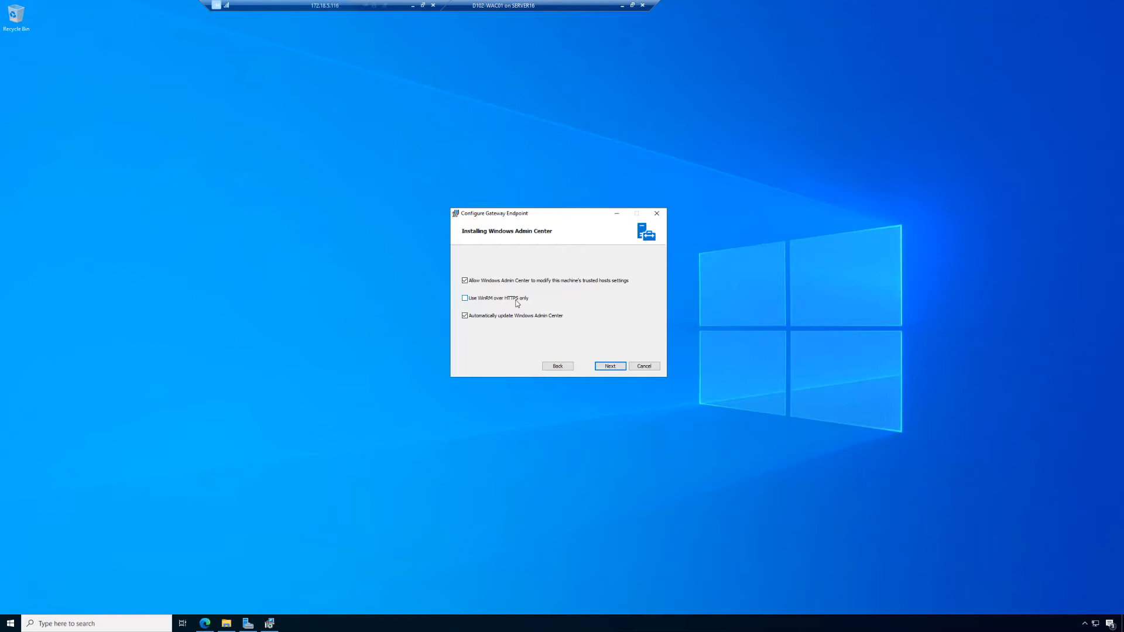
left_click(610, 366)
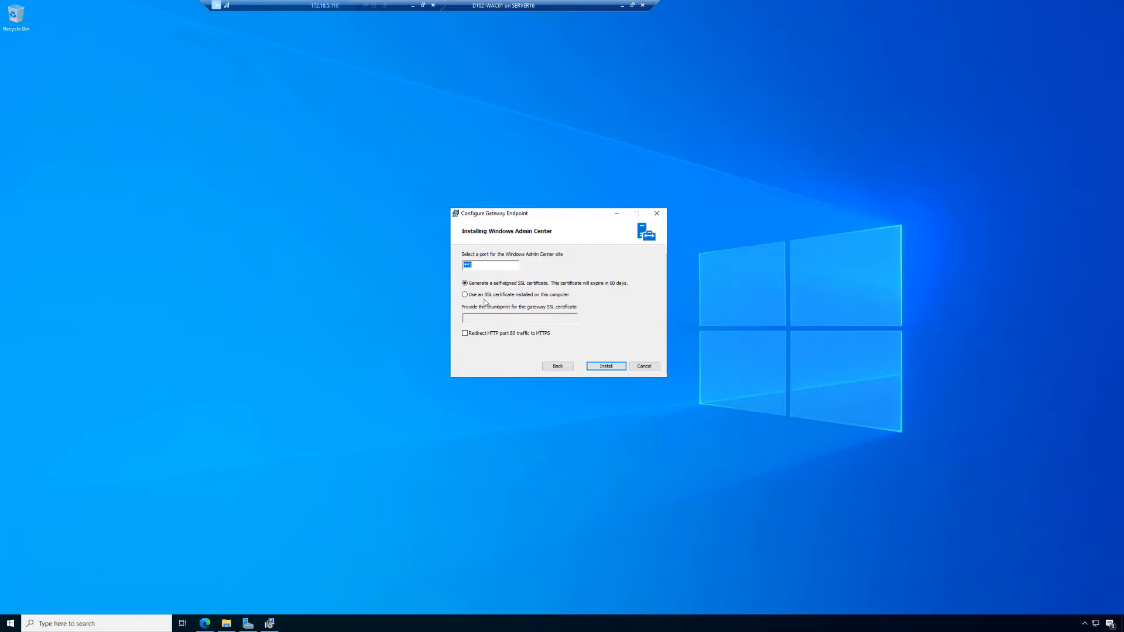
- Enable redirection of HTTP port 80 traffic to HTTPS and start the installation with port 443 and a self-signed SSL certificate
left_click(466, 333)
left_click(557, 431)
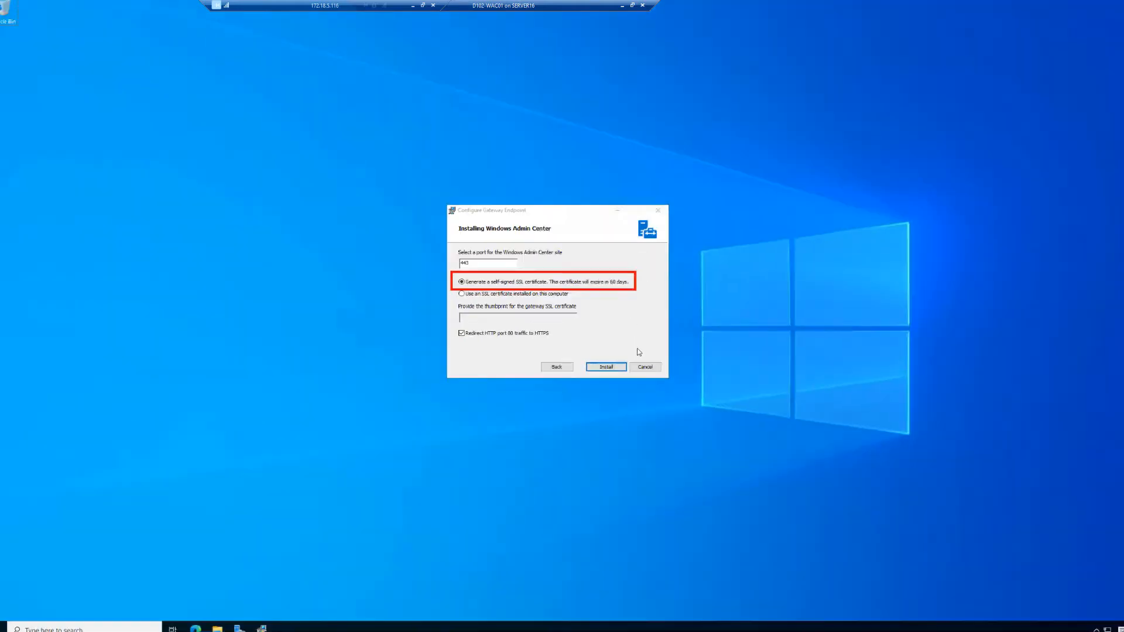
left_click(606, 368)
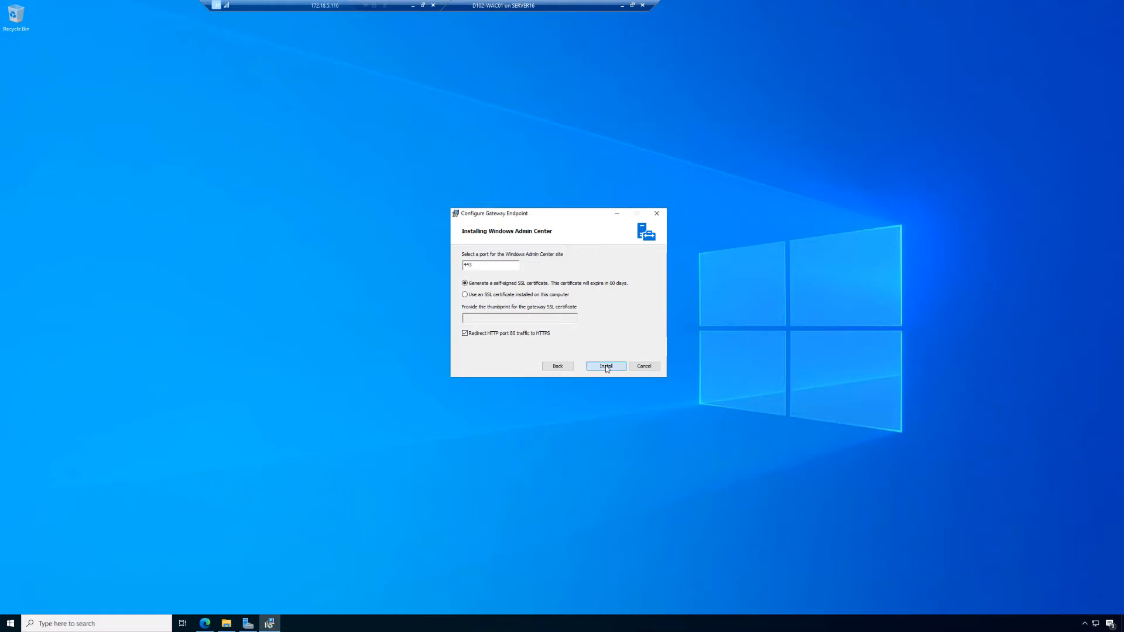
left_click(606, 368)
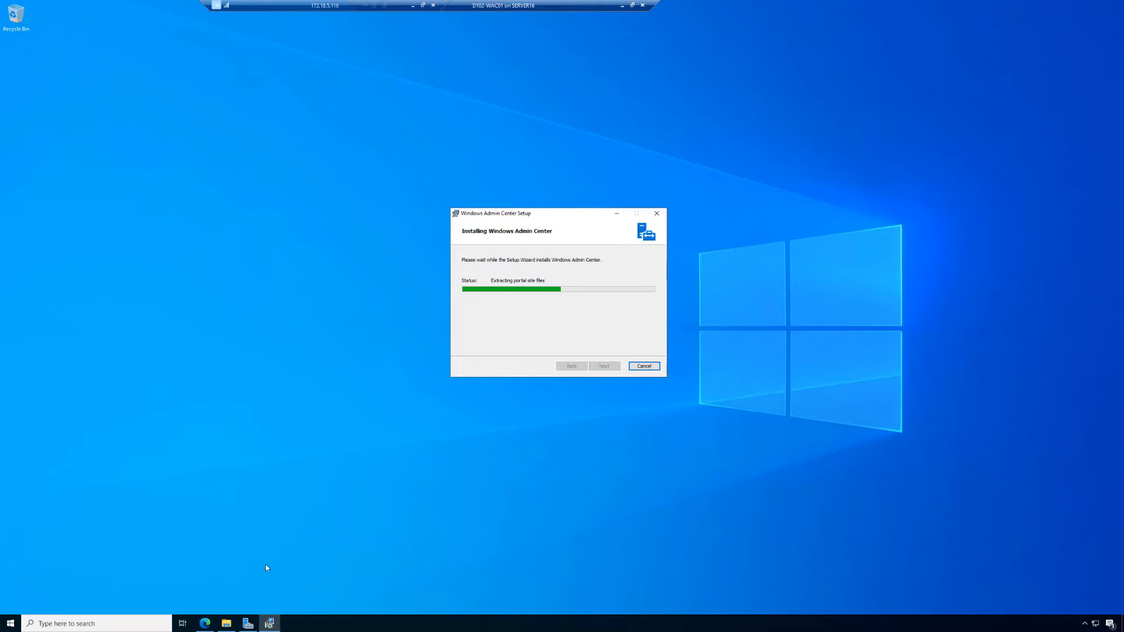
left_click(225, 625)
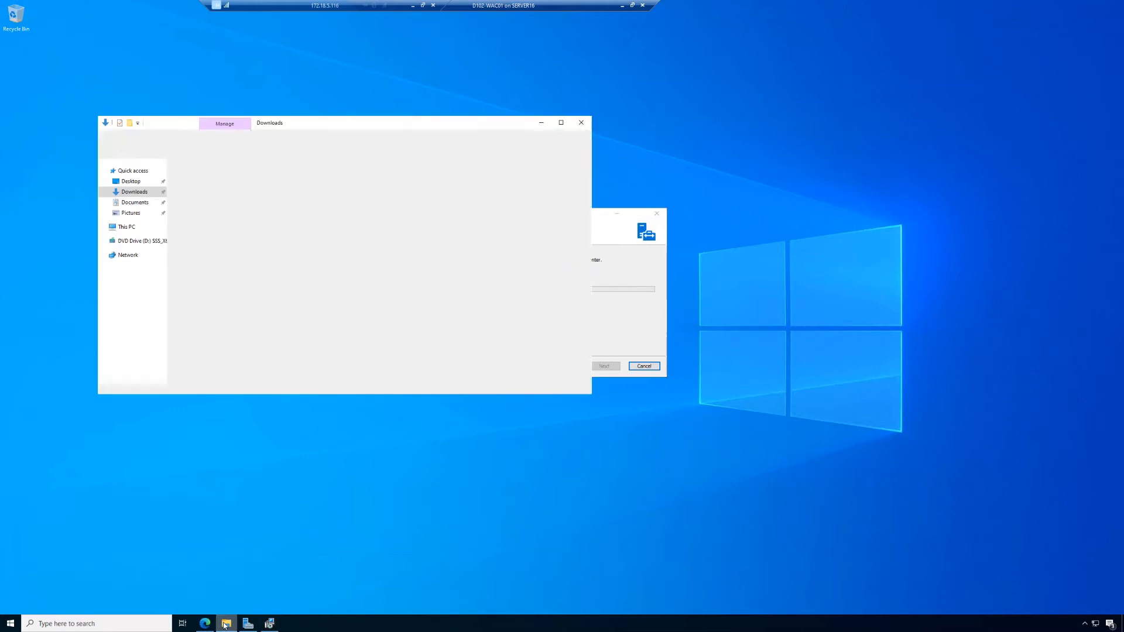
left_click(490, 630)
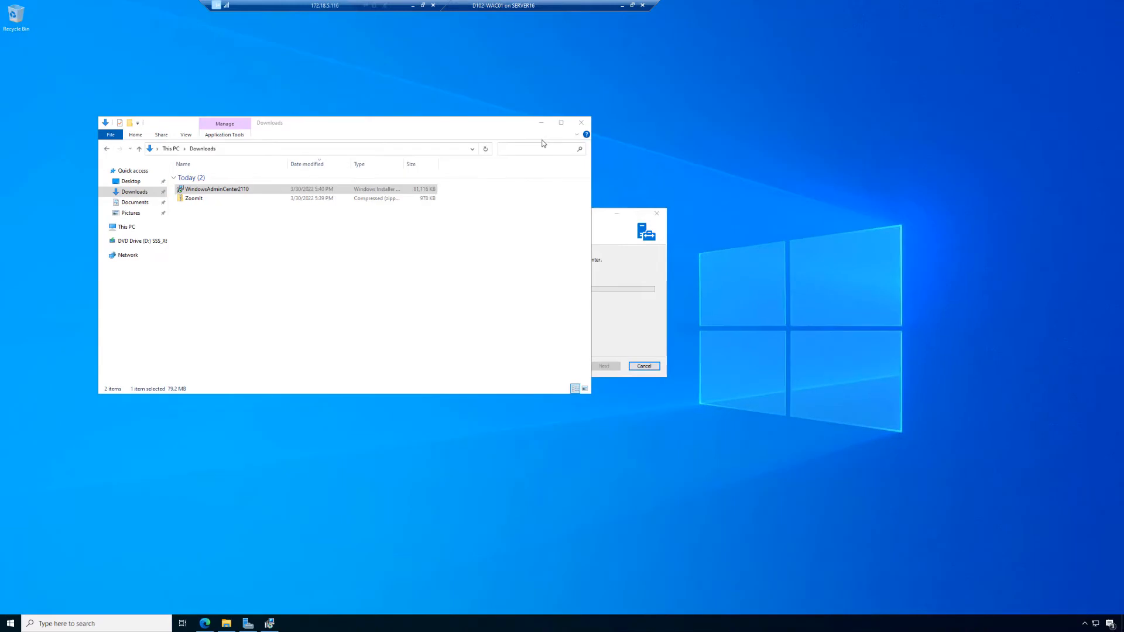
left_click(543, 124)
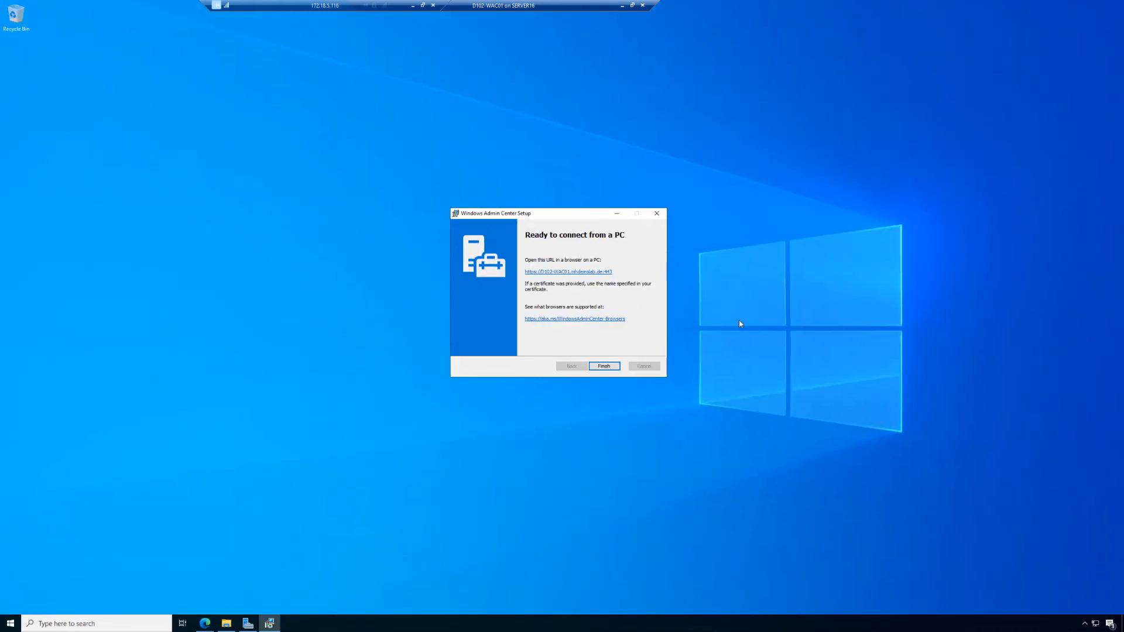
- Open the gateway URL offered by the finished setup and sign in as mhdemolab\administrator with the account password
left_click(592, 273)
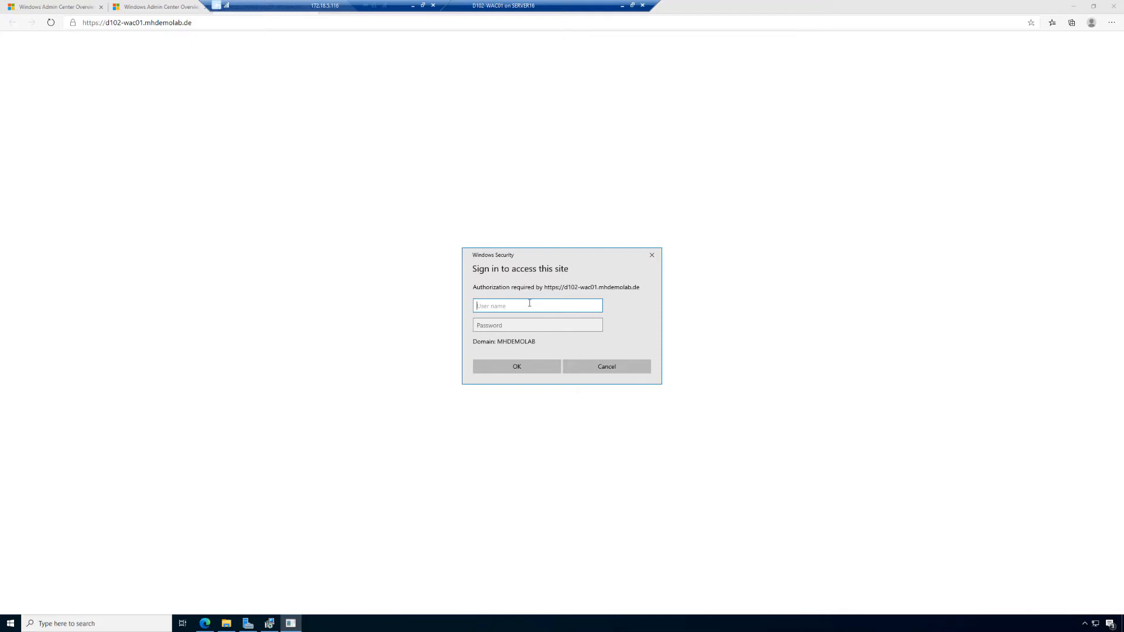
type("mhdemolab")
key("BackSpace")
type("\\administrator")
key("Tab")
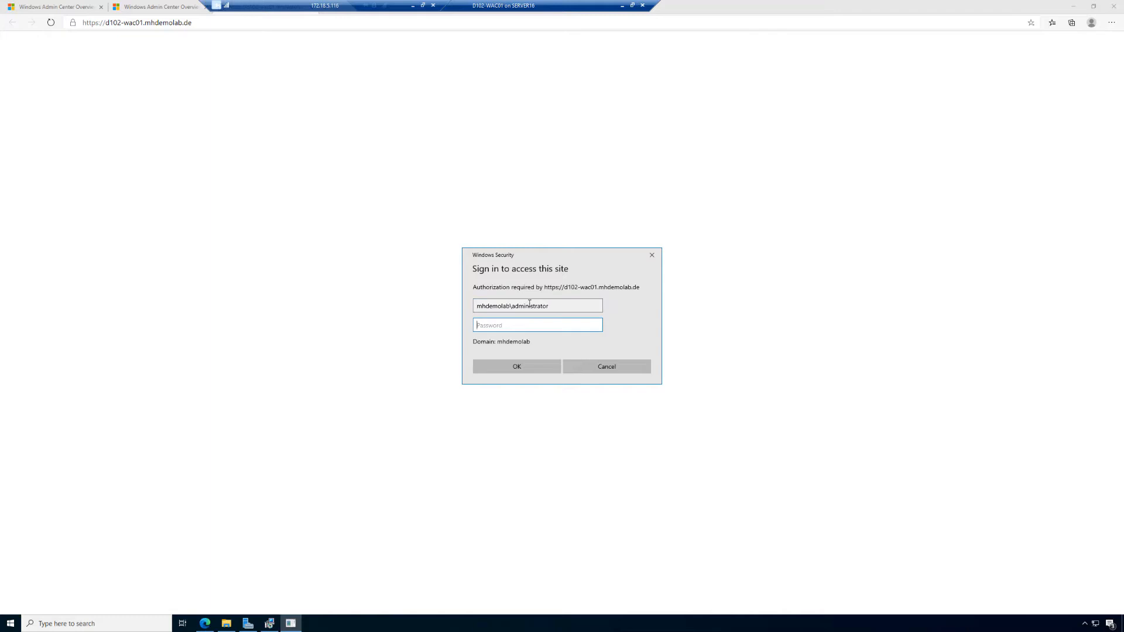
type("•••••••")
key("Return")
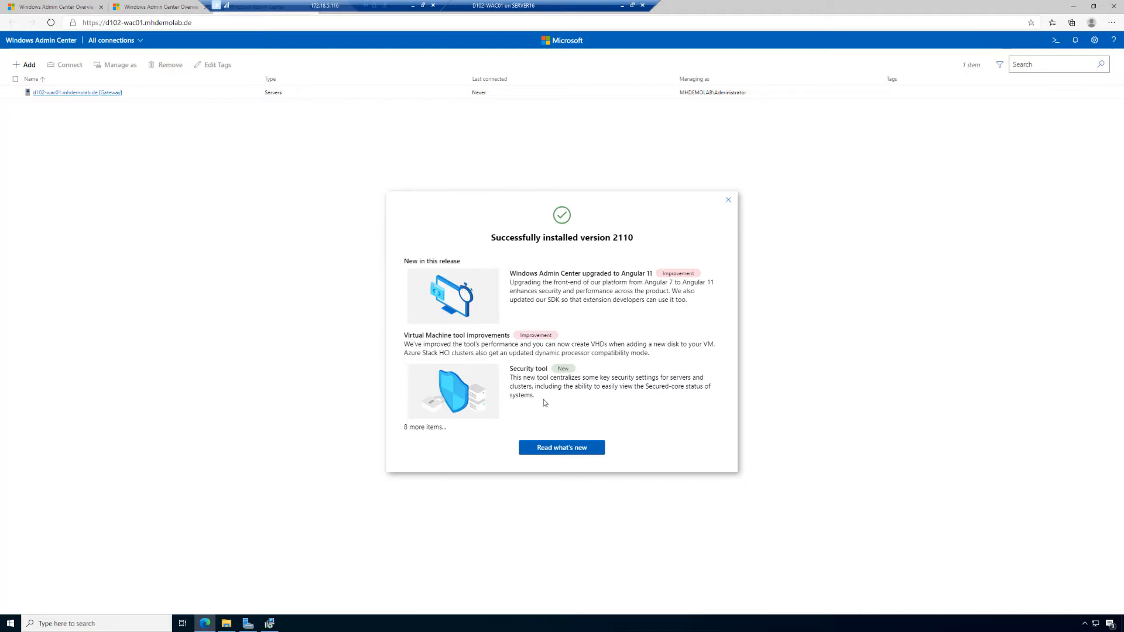
- Review the What's new notes and the Windows Admin Center help and version information, closing each one
left_click(564, 448)
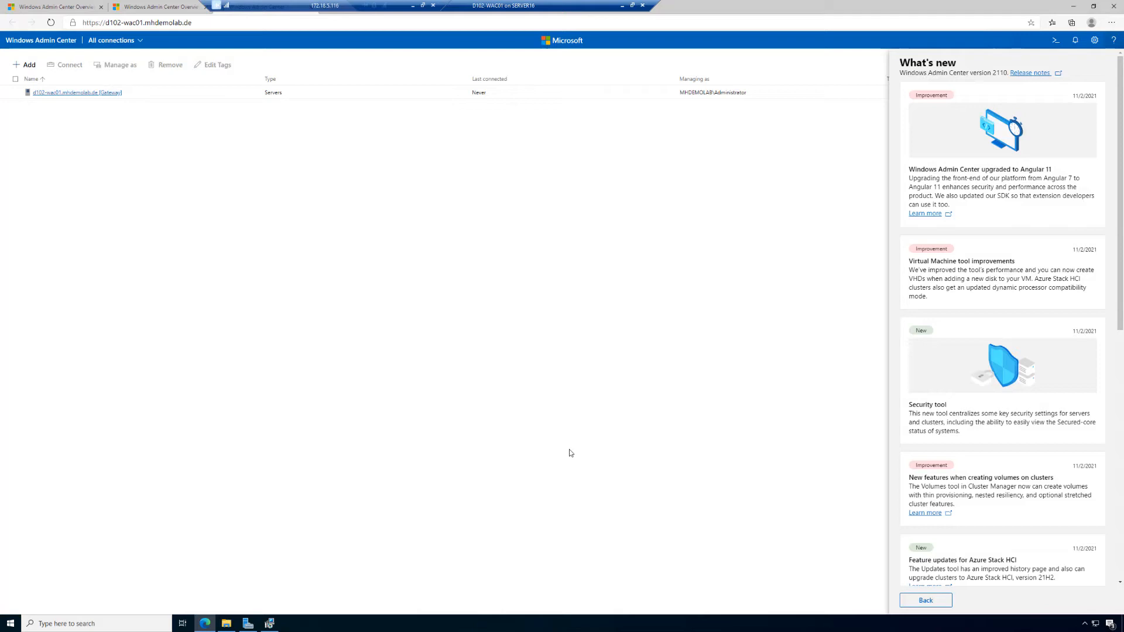
left_click(484, 415)
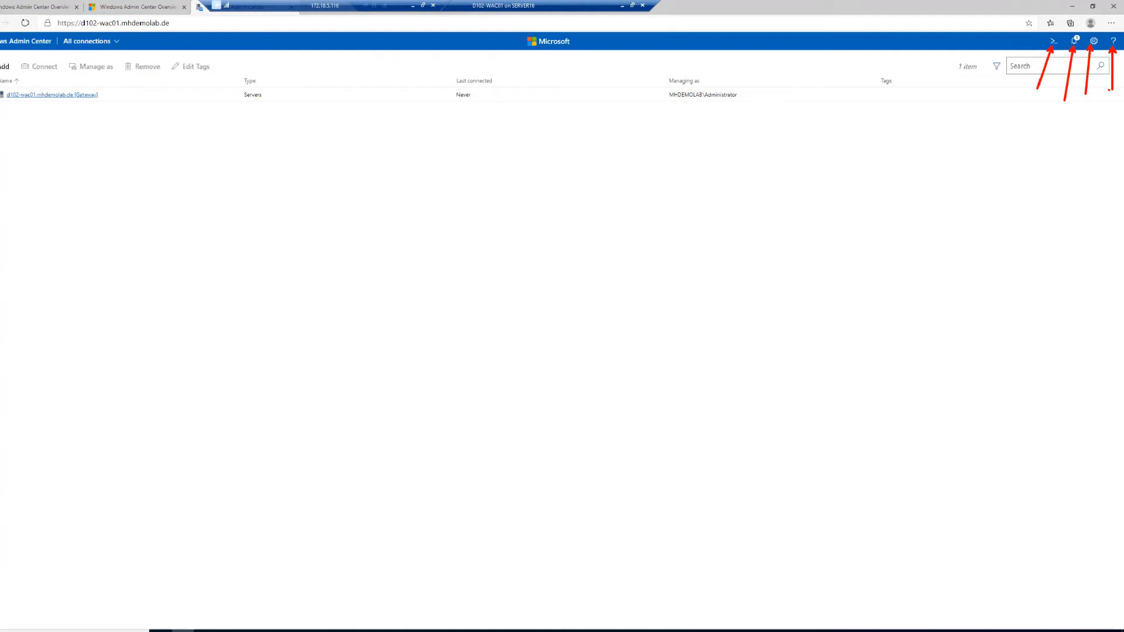
left_click(1114, 41)
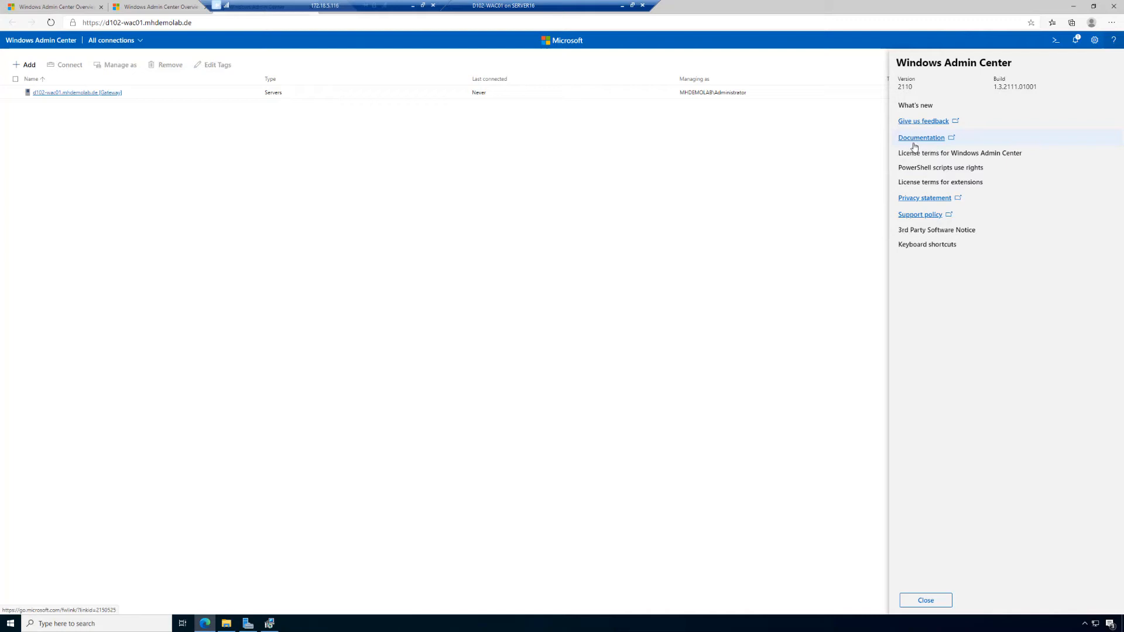
left_click(851, 166)
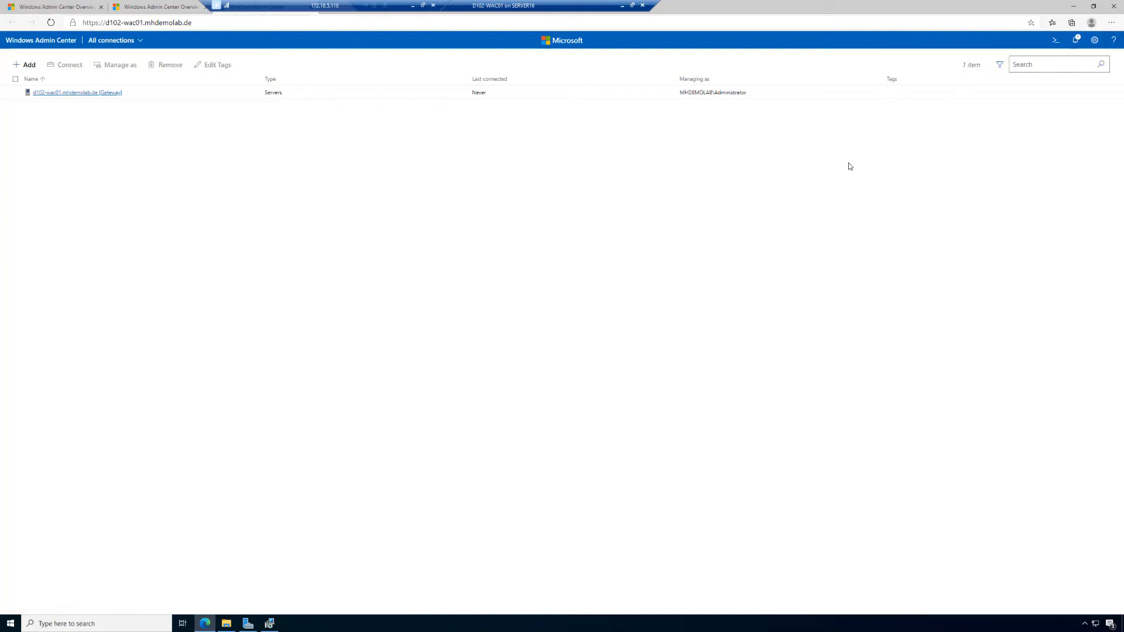
- Open the Windows Admin Center settings and examine the Account and Language / Region pages
left_click(1094, 42)
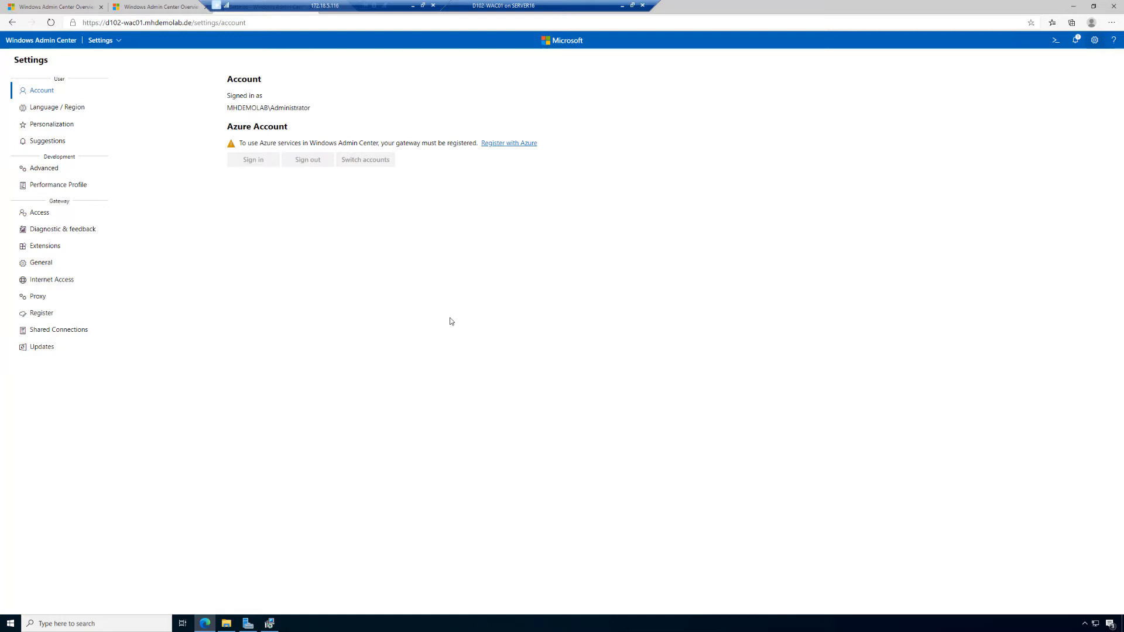
key("super+plus")
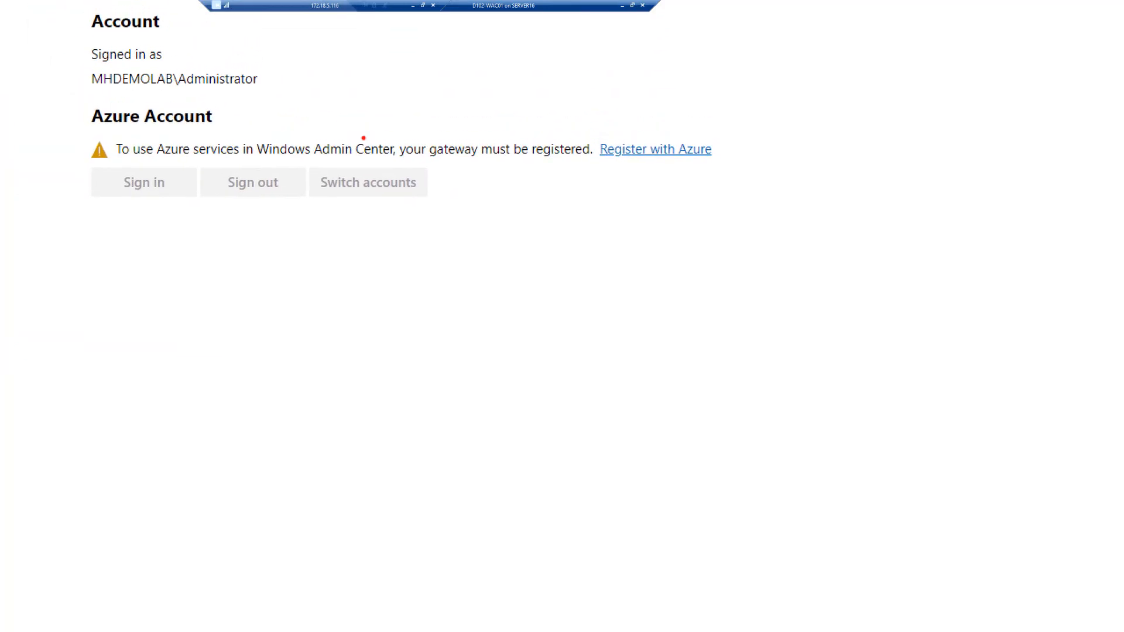
mouse_move(594, 118)
left_mouse_down()
mouse_move(637, 165)
mouse_move(743, 202)
mouse_move(750, 184)
left_mouse_up()
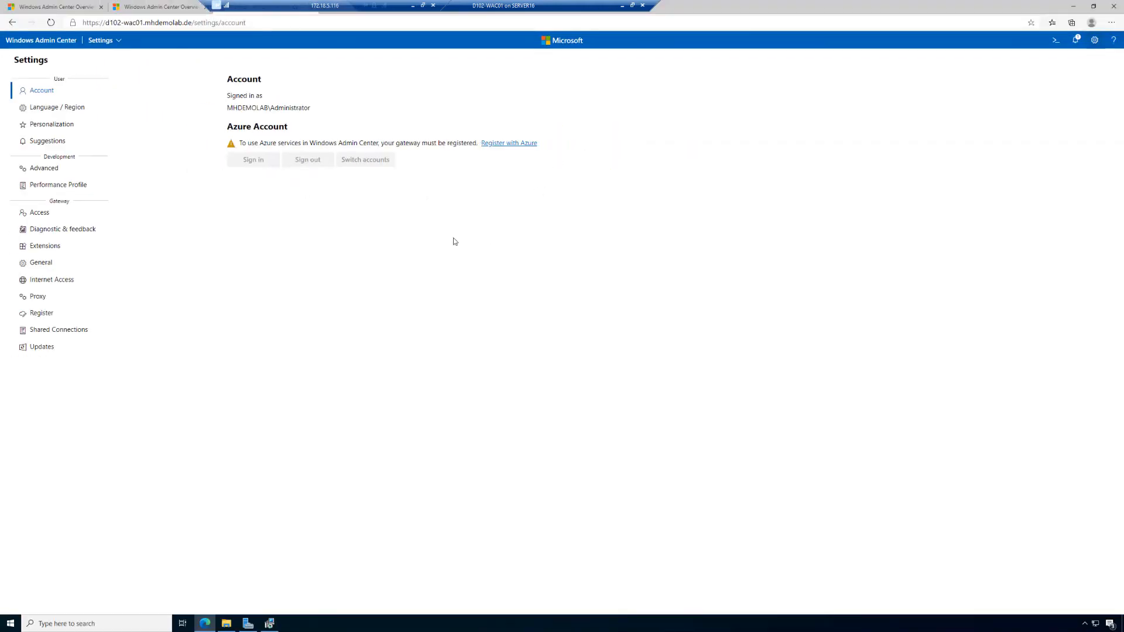
left_click(42, 109)
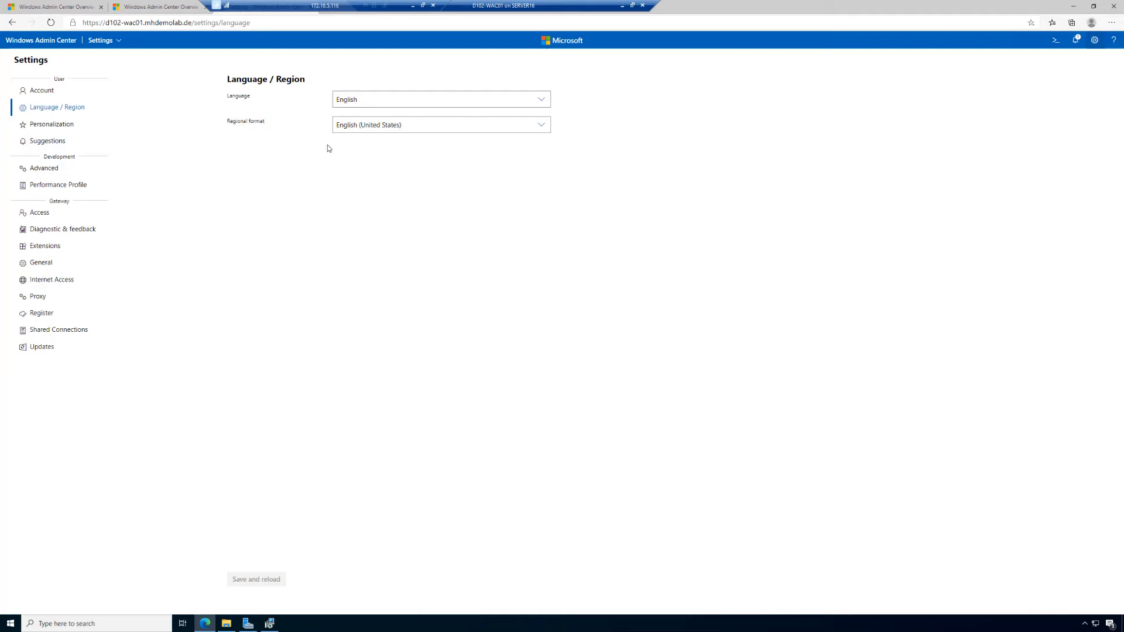
- Open the Personalization settings, try Dark mode and return the interface colors to Light mode
left_click(36, 124)
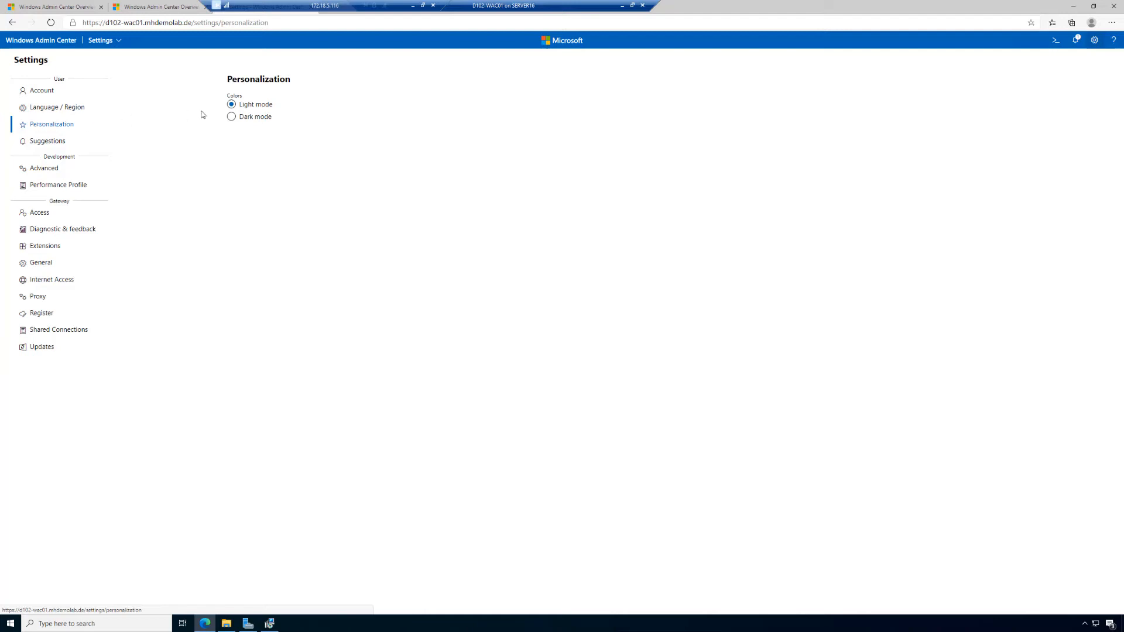
left_click(246, 120)
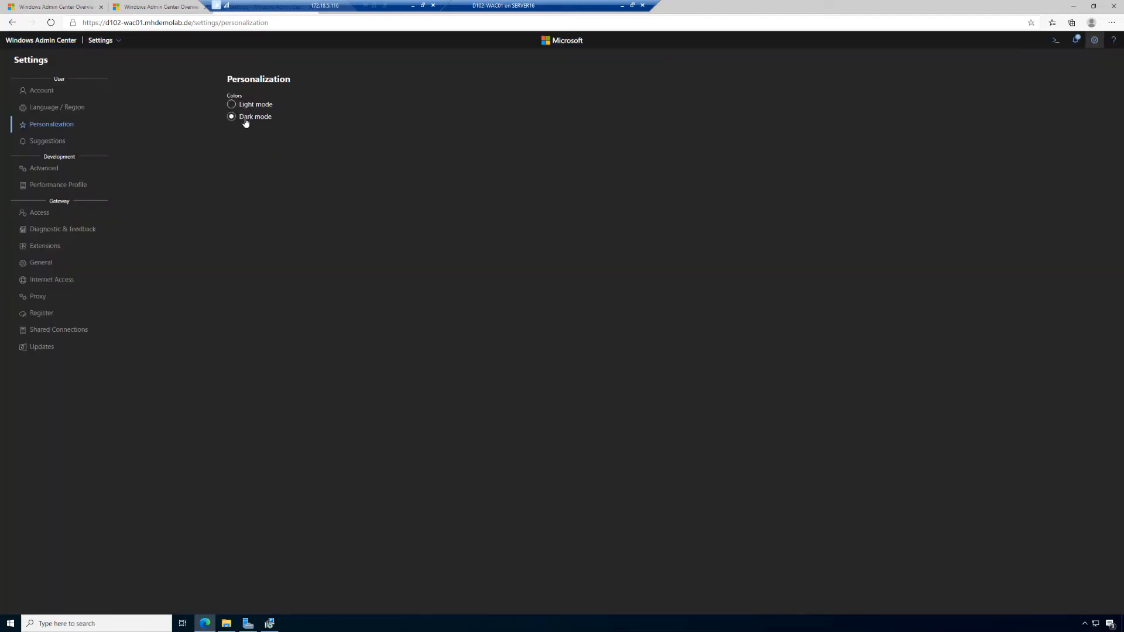
left_click(241, 105)
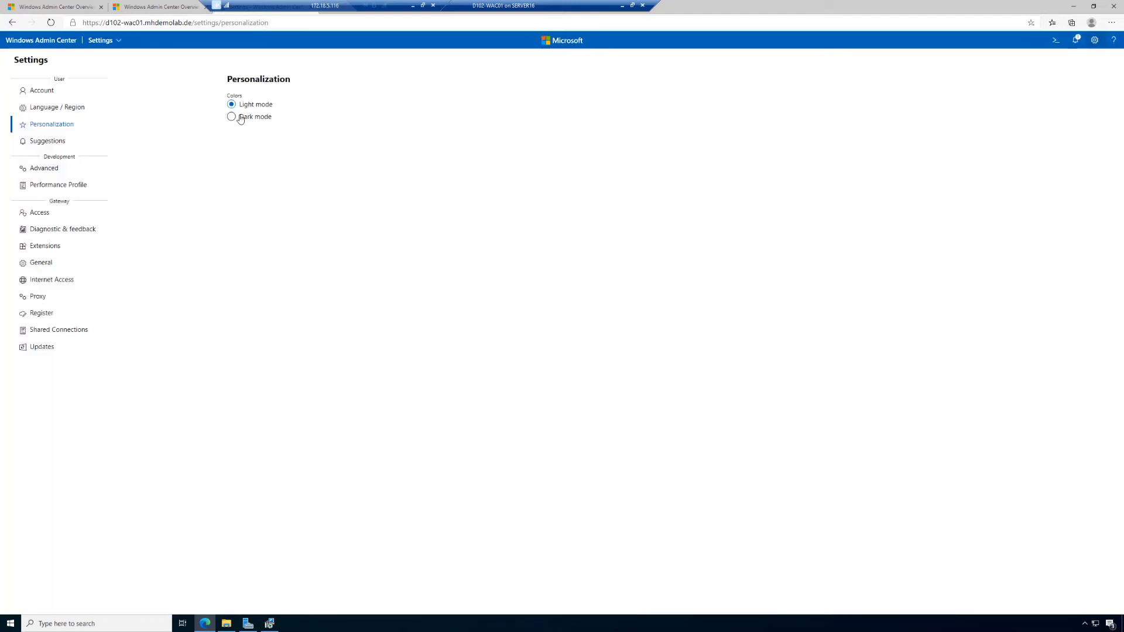
left_click(241, 116)
left_click(241, 106)
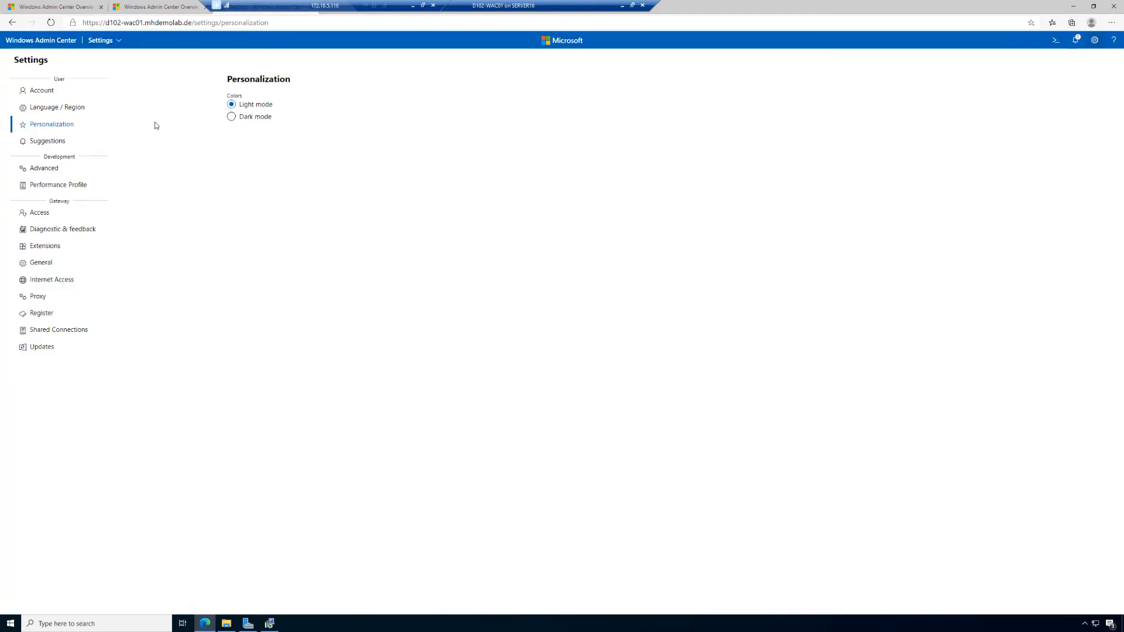
- Examine the Suggestions, Advanced and Performance Profile settings pages
left_click(42, 144)
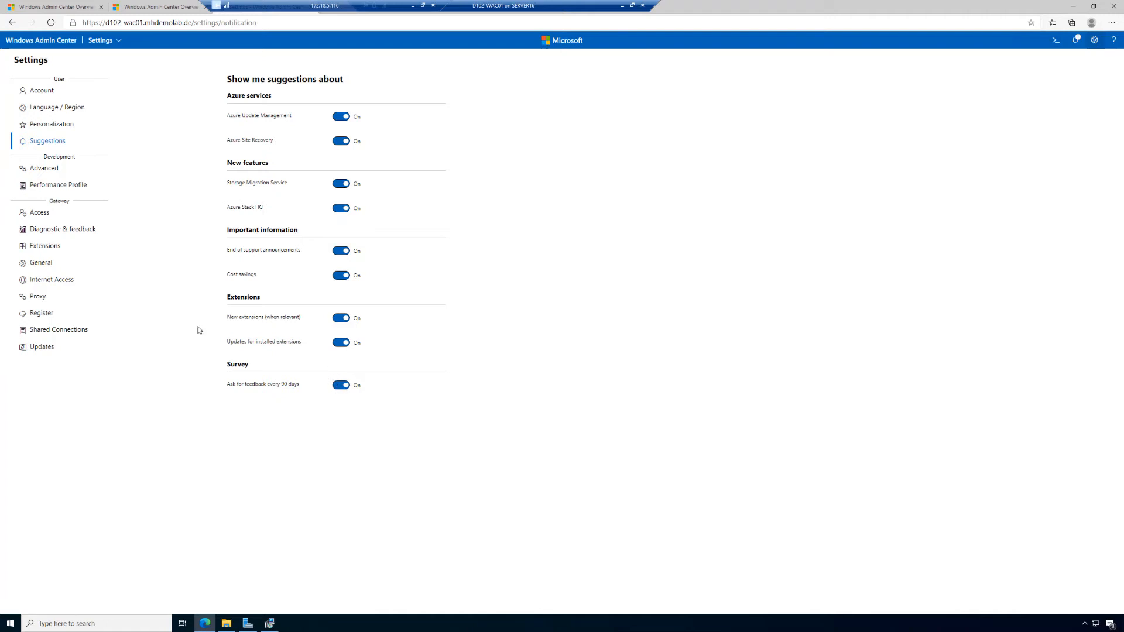
left_click(49, 174)
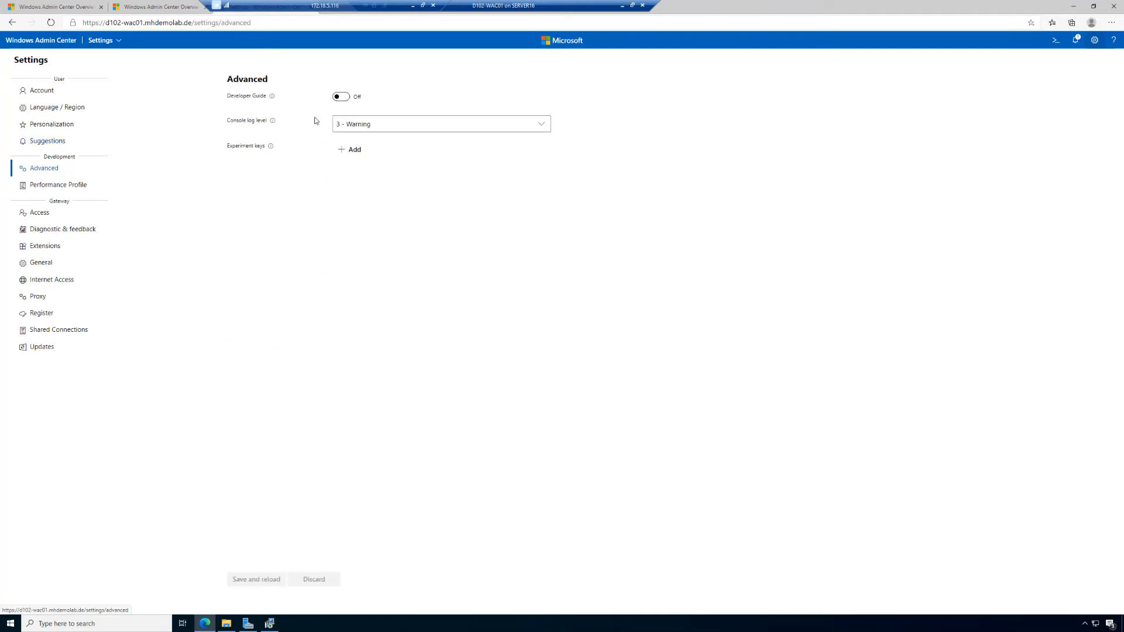
key("ctrl+a")
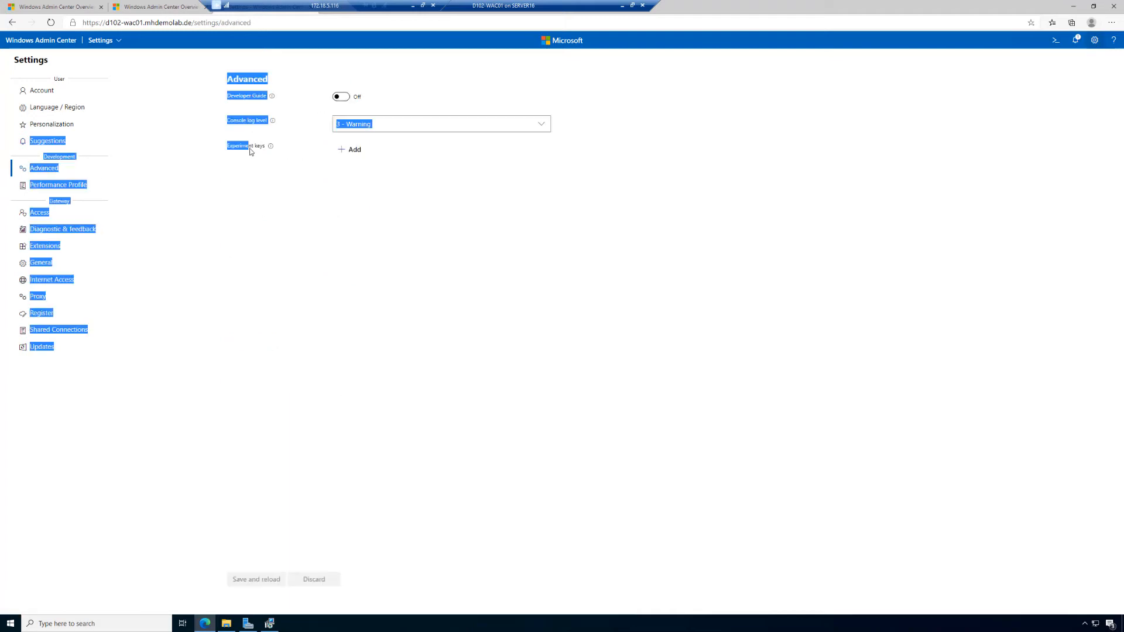
left_click(250, 159)
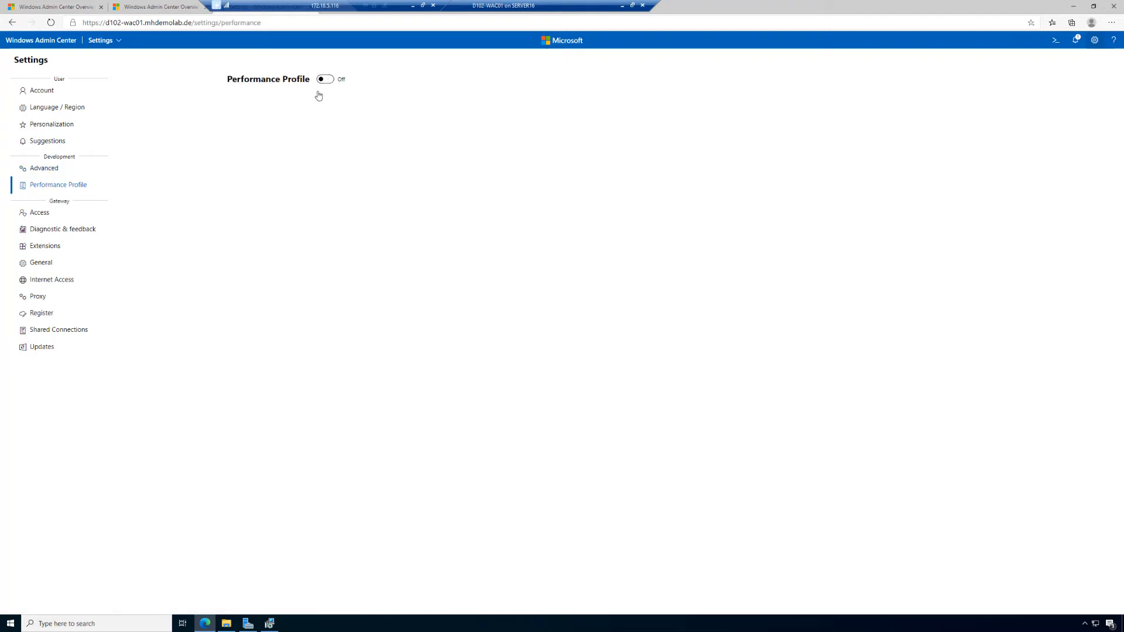
- Examine the gateway's Access, Diagnostic & feedback and Extensions settings pages
left_click(35, 214)
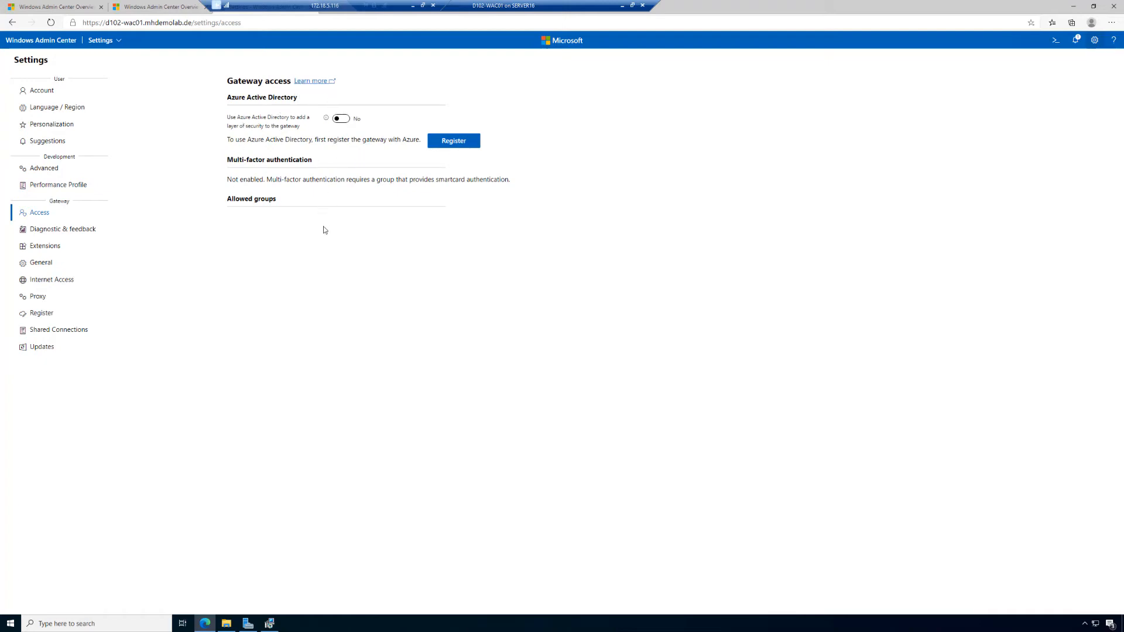
left_click(44, 234)
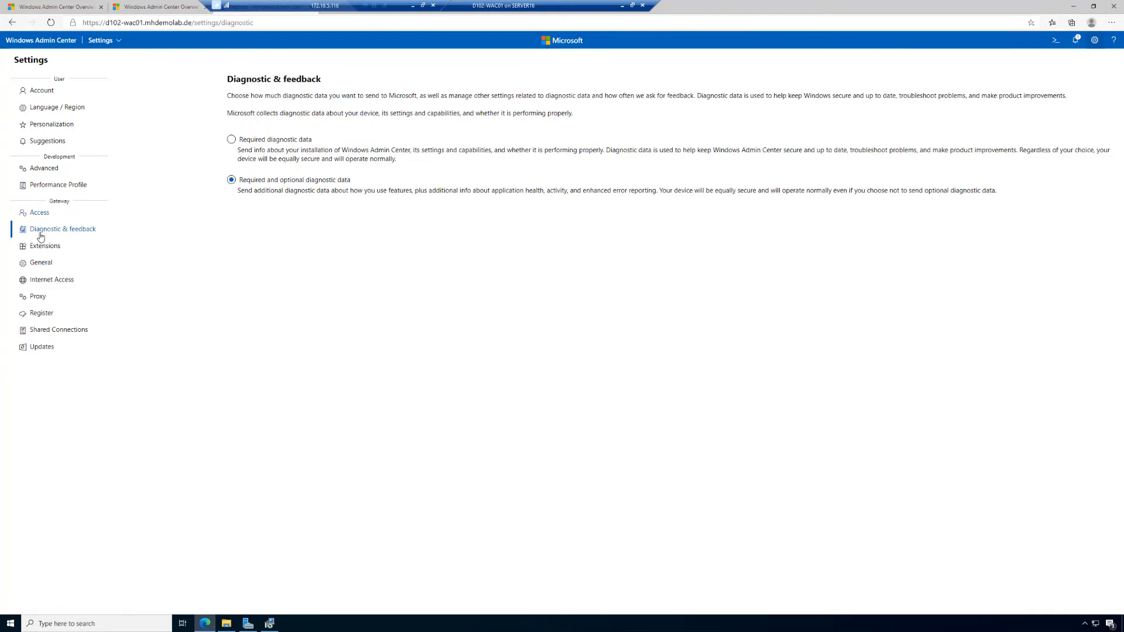
left_click(41, 249)
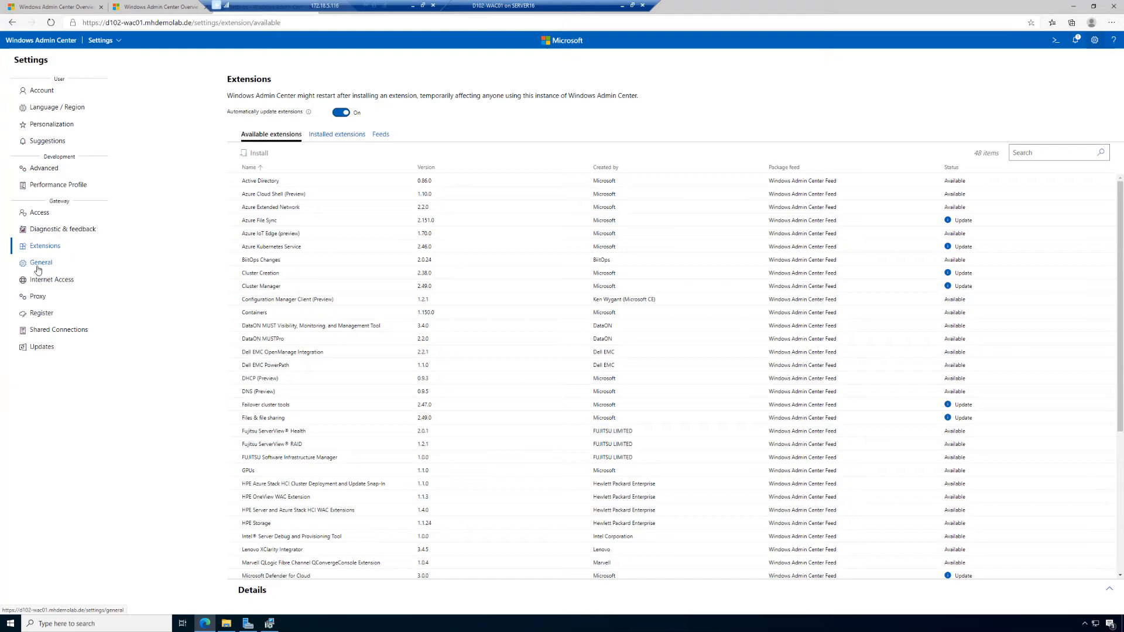
- In the gateway's General settings, turn session expiration after inactivity on and back off
left_click(37, 269)
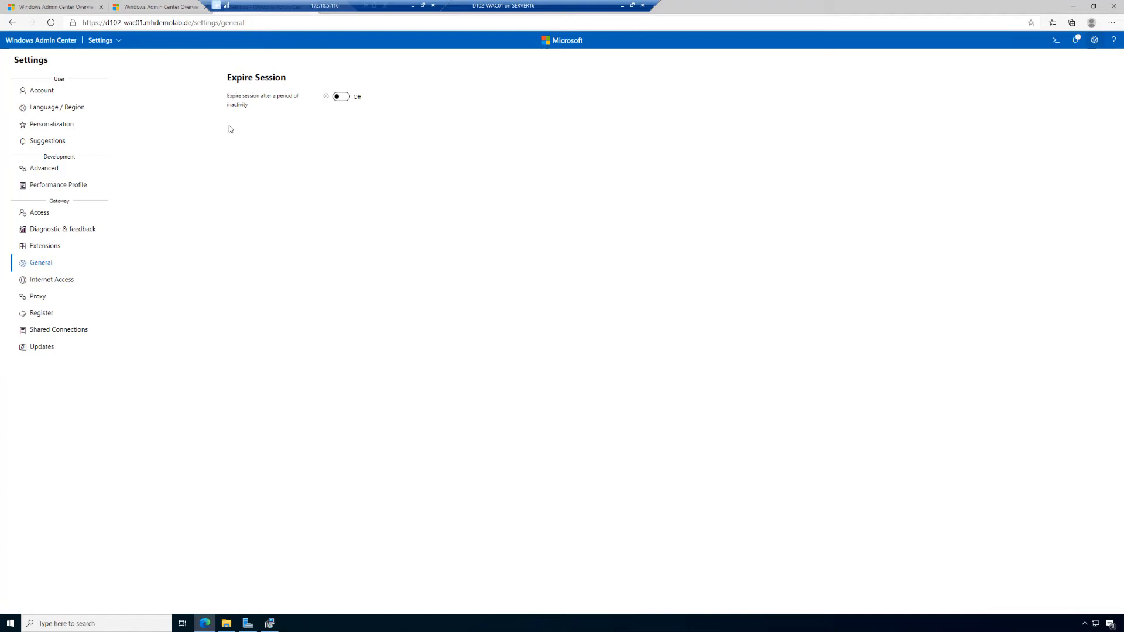
left_click(344, 99)
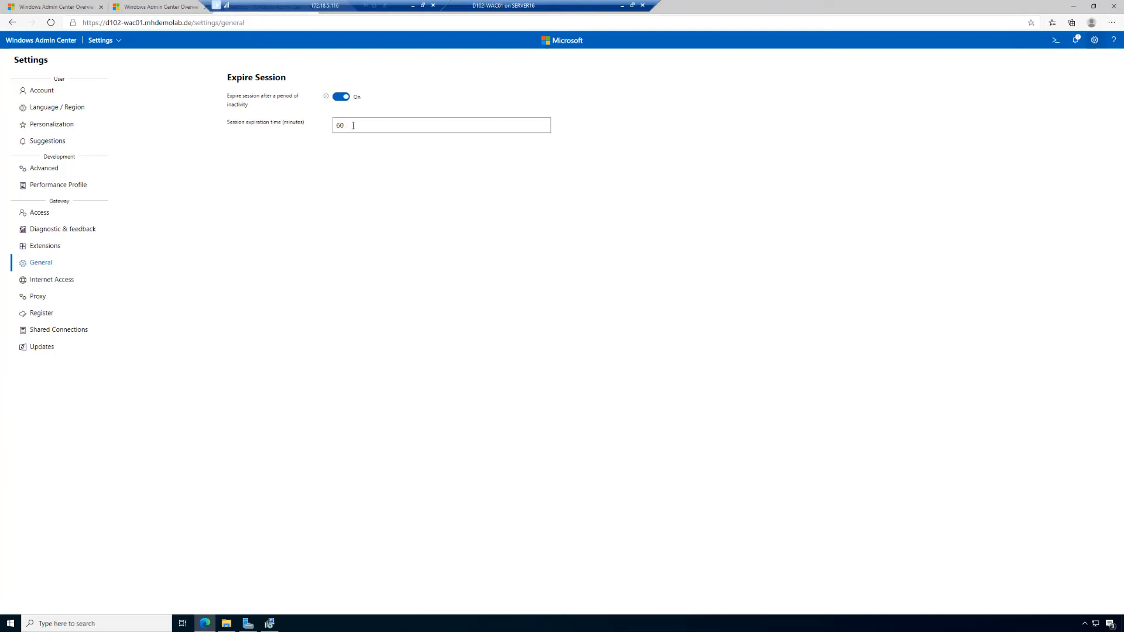
left_click(344, 98)
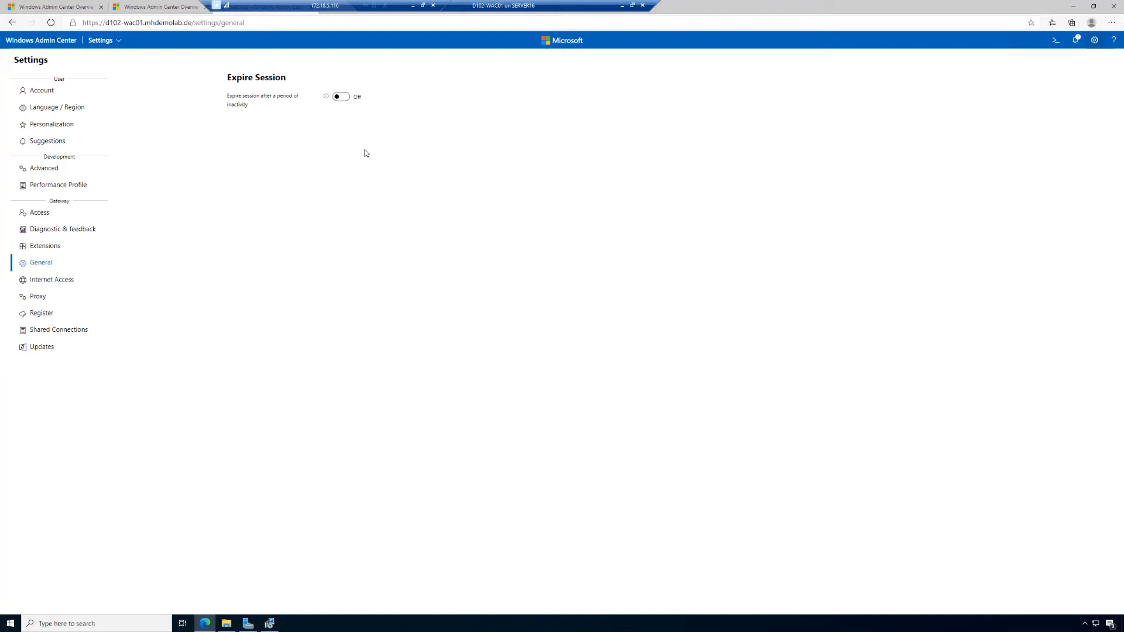
- Try the Azure services only and No internet access options on the Internet Access page, then reselect Full internet access
left_click(55, 280)
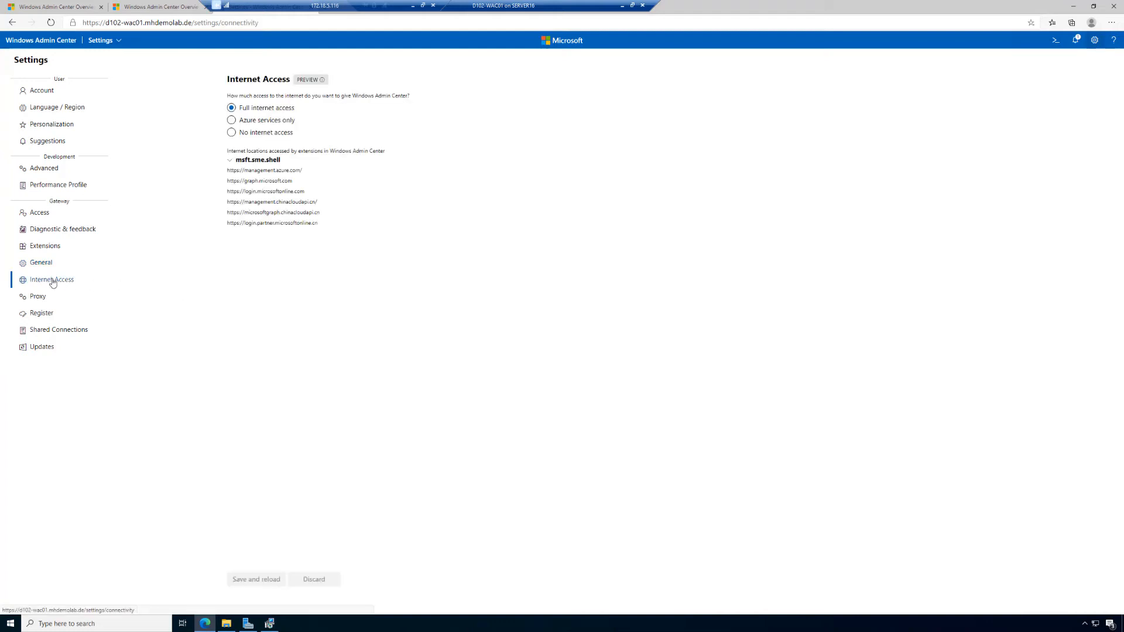
left_click(232, 121)
left_click(232, 135)
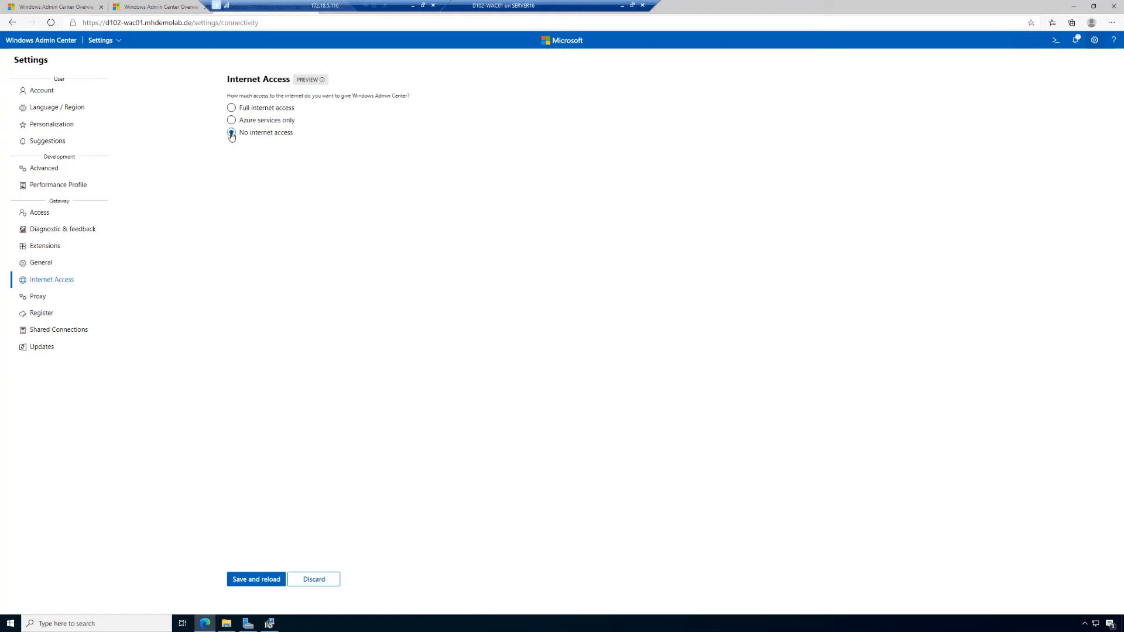
left_click(232, 122)
left_click(232, 109)
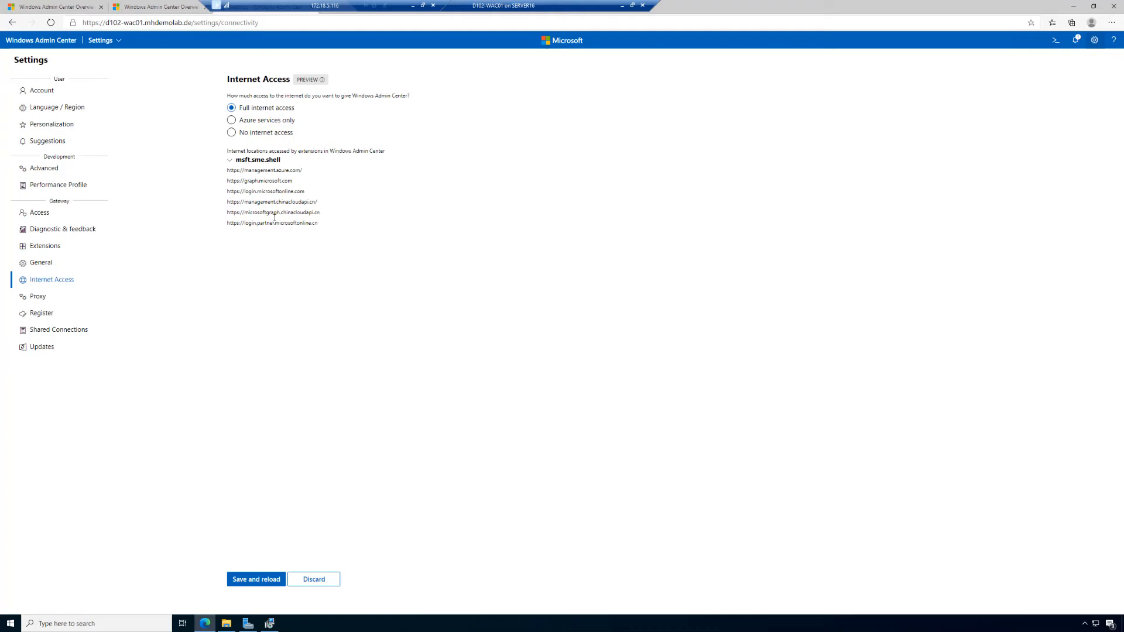
- Examine the gateway's Proxy, Register and Shared Connections settings pages
left_click(38, 298)
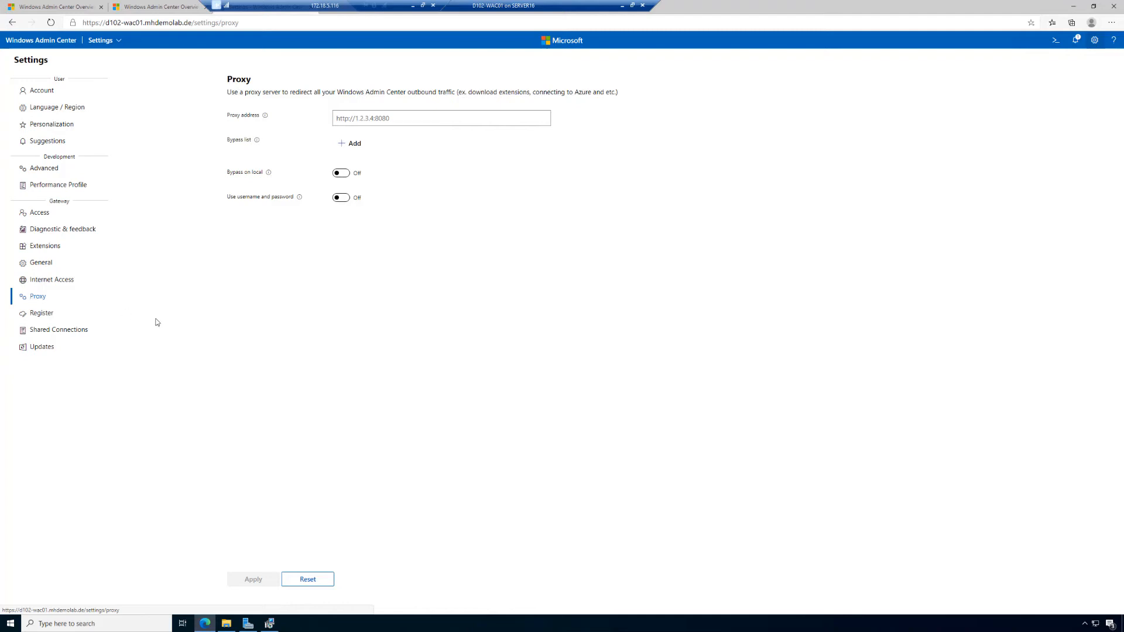
left_click(32, 316)
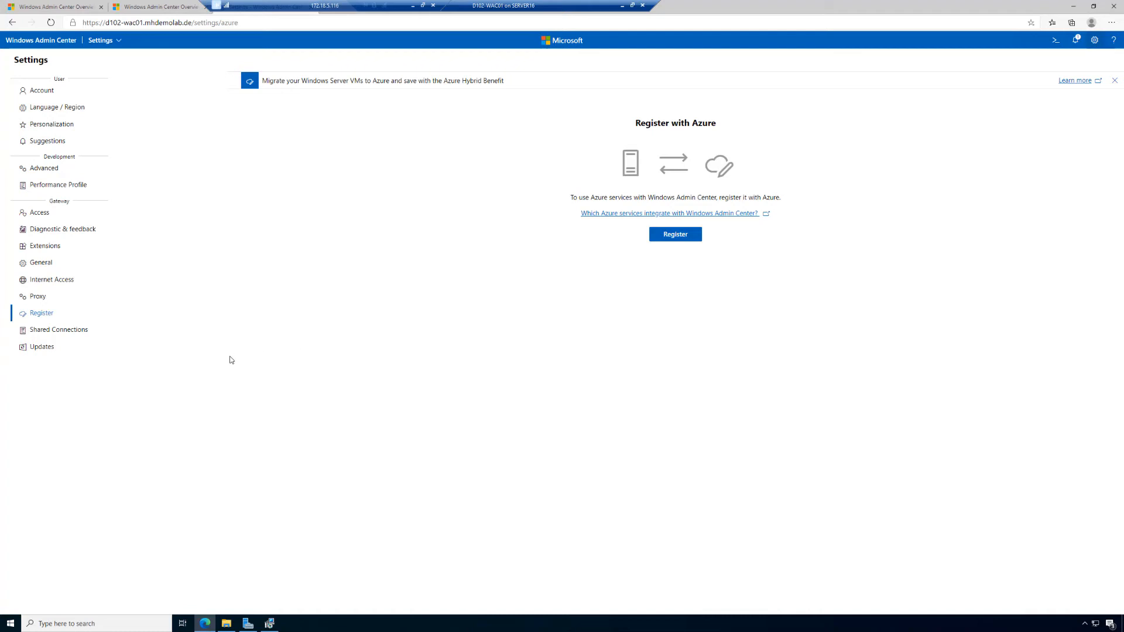
left_click(56, 333)
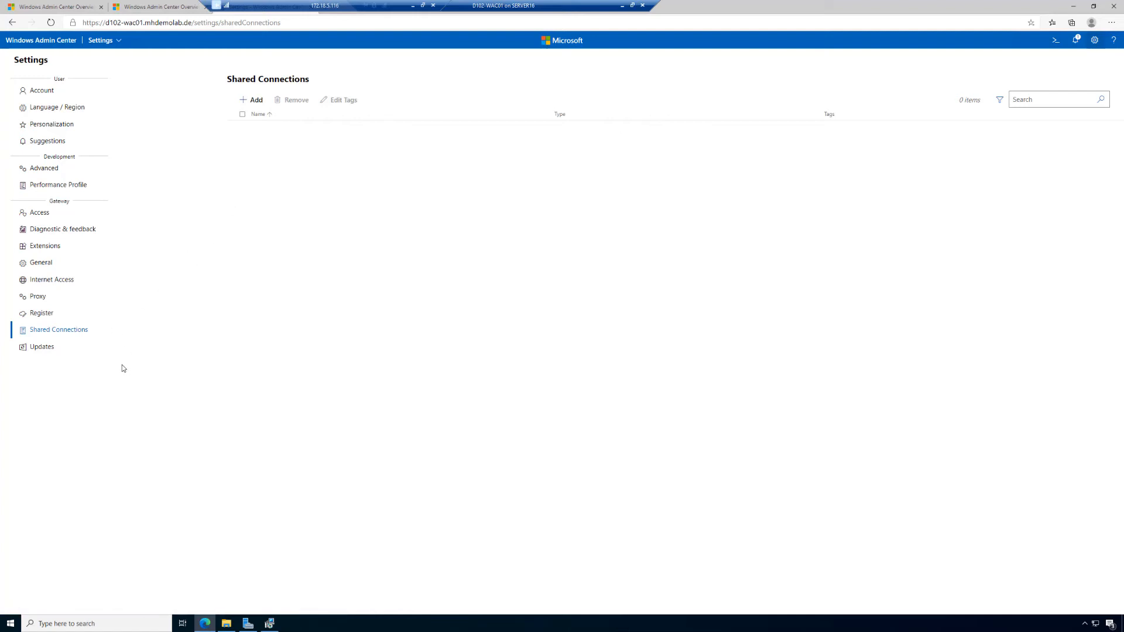
- On the gateway's Updates page, turn automatic Windows Admin Center updates on and back off
left_click(41, 351)
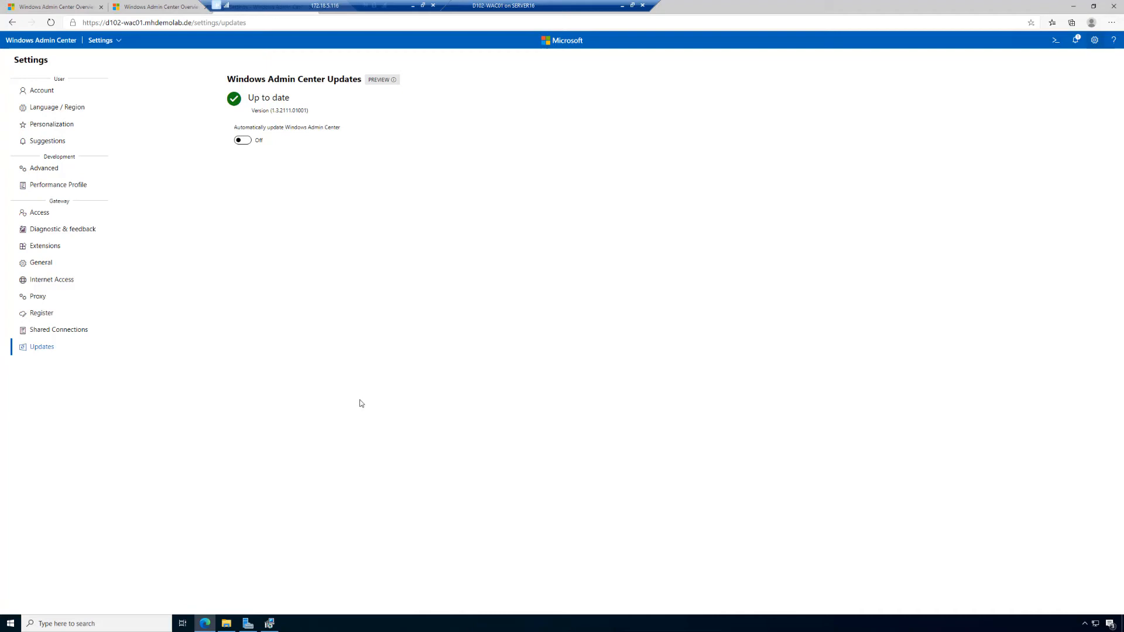
left_click(243, 143)
left_click(244, 143)
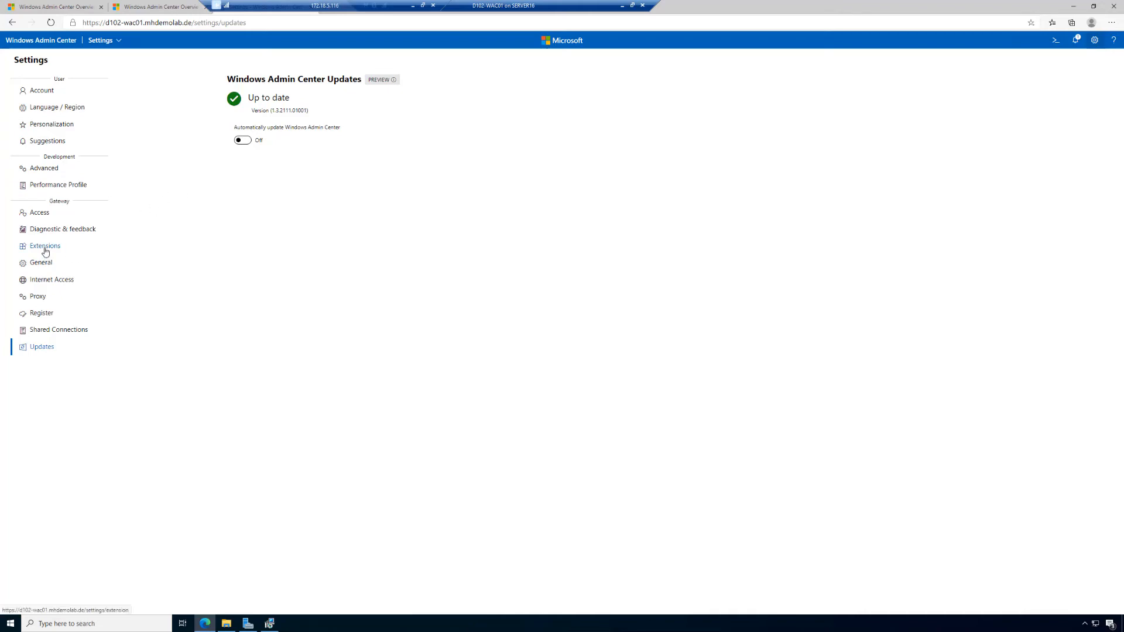
- Return to the list of all connections and open the gateway server d102-wac01.mhdemolab.de to view its overview
left_click(51, 44)
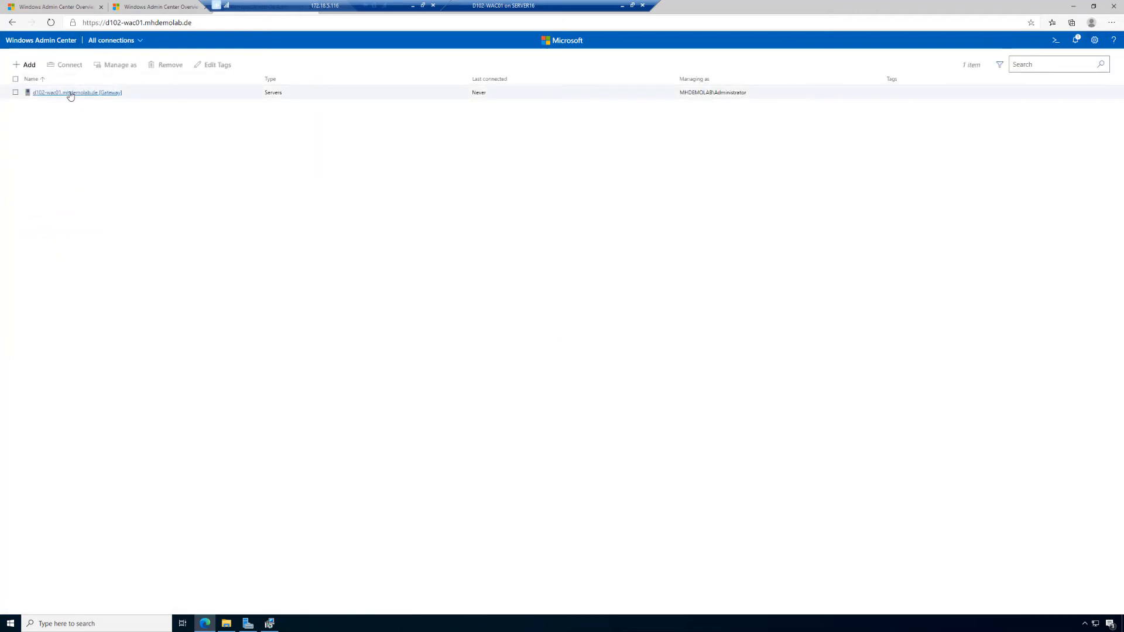
left_click(71, 93)
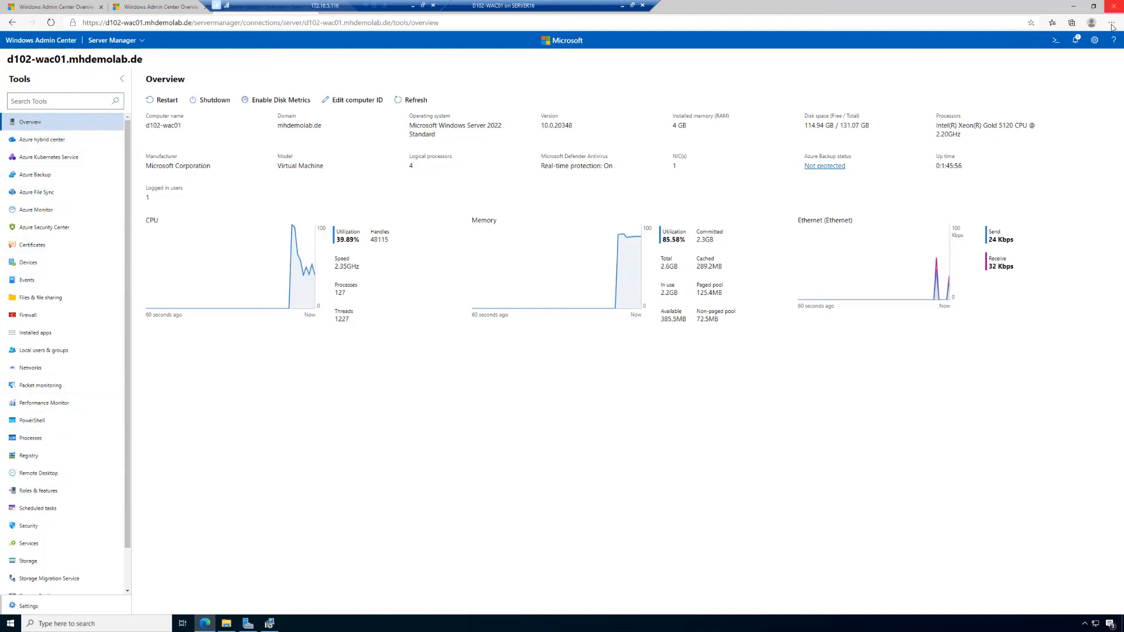
- Return to the Extensions settings and examine the available extensions and the configured package feeds
left_click(1099, 44)
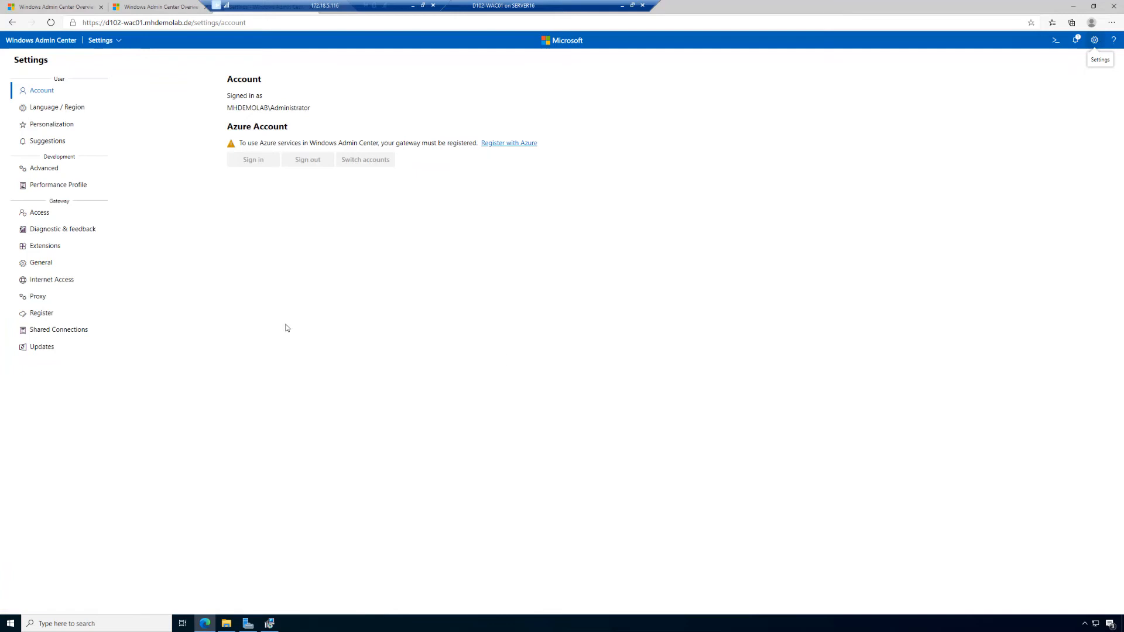
left_click(42, 246)
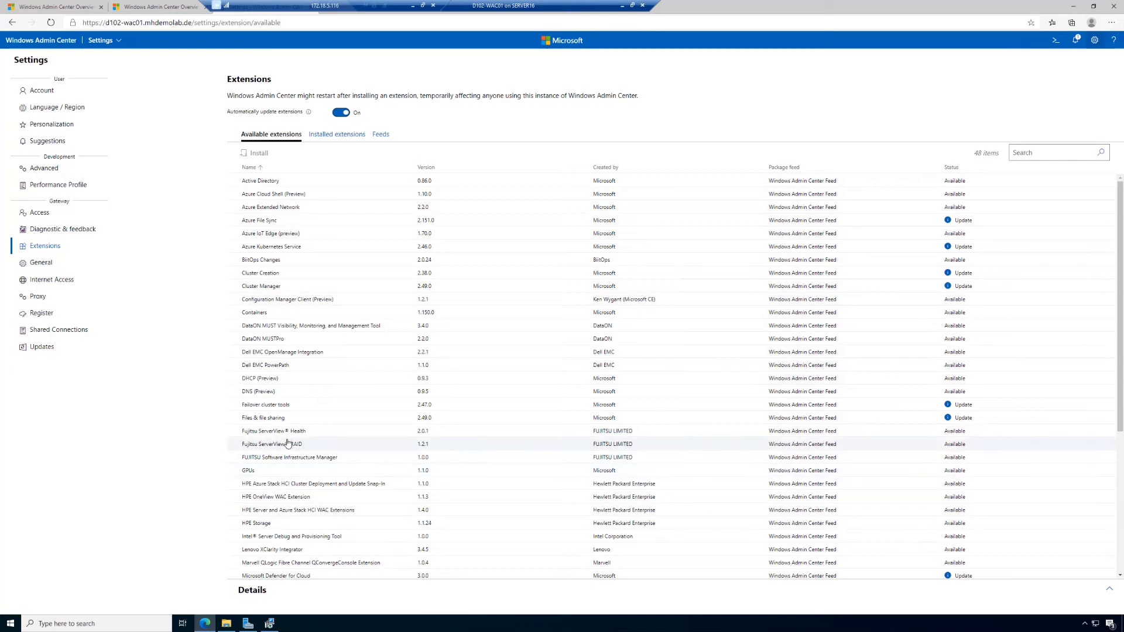
scroll(286, 439, "down", 1)
scroll(287, 439, "down", 3)
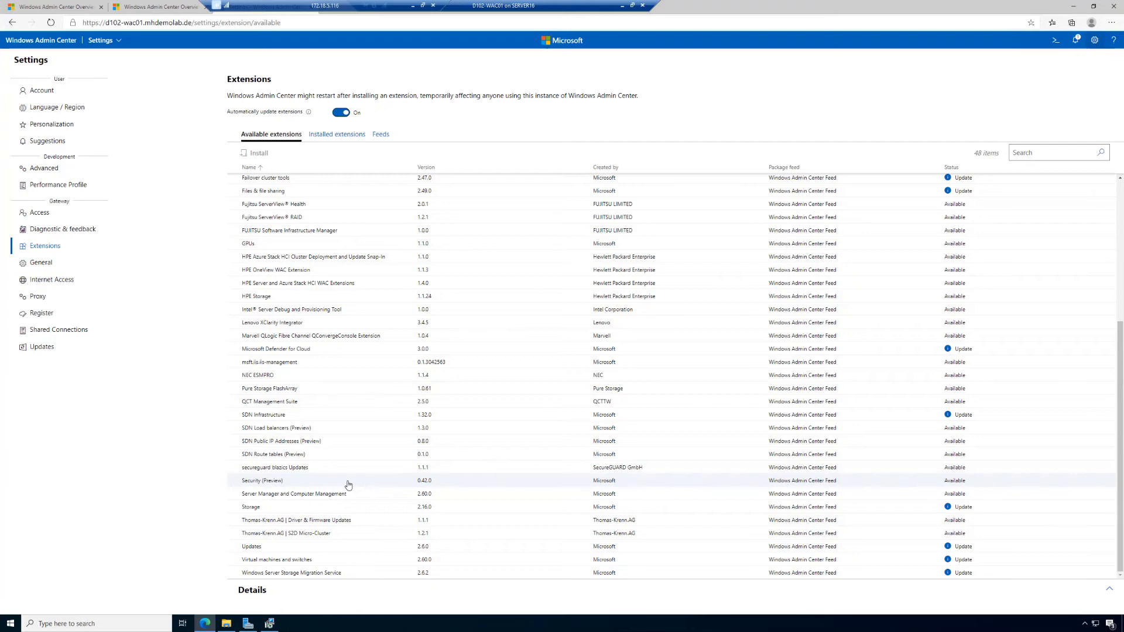
scroll(345, 480, "up", 5)
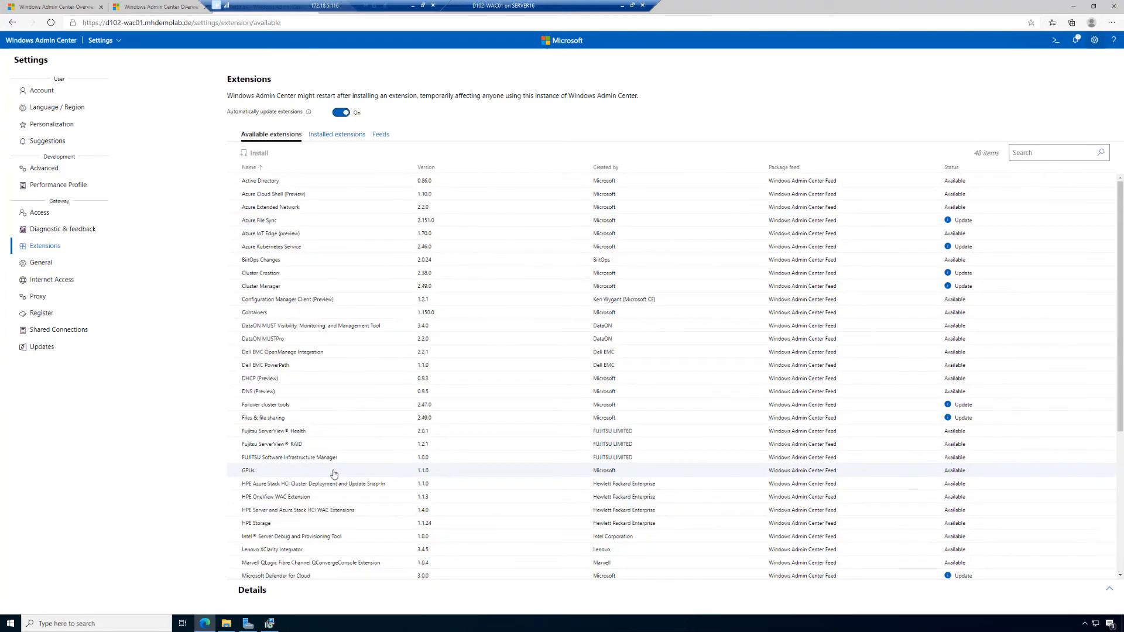
left_click(381, 136)
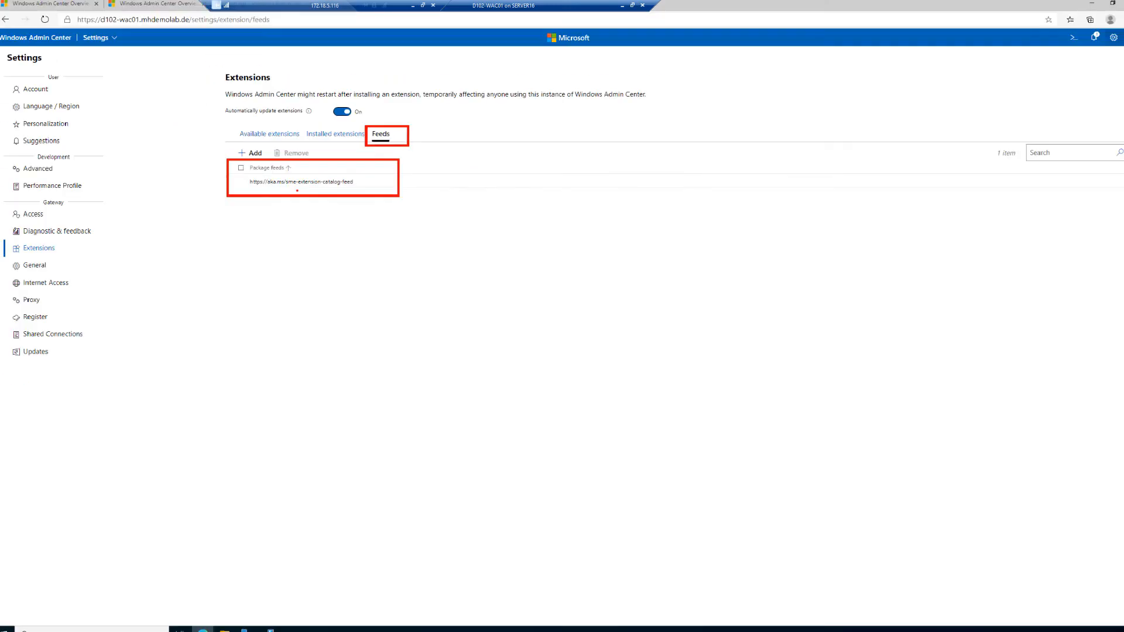
left_click(285, 136)
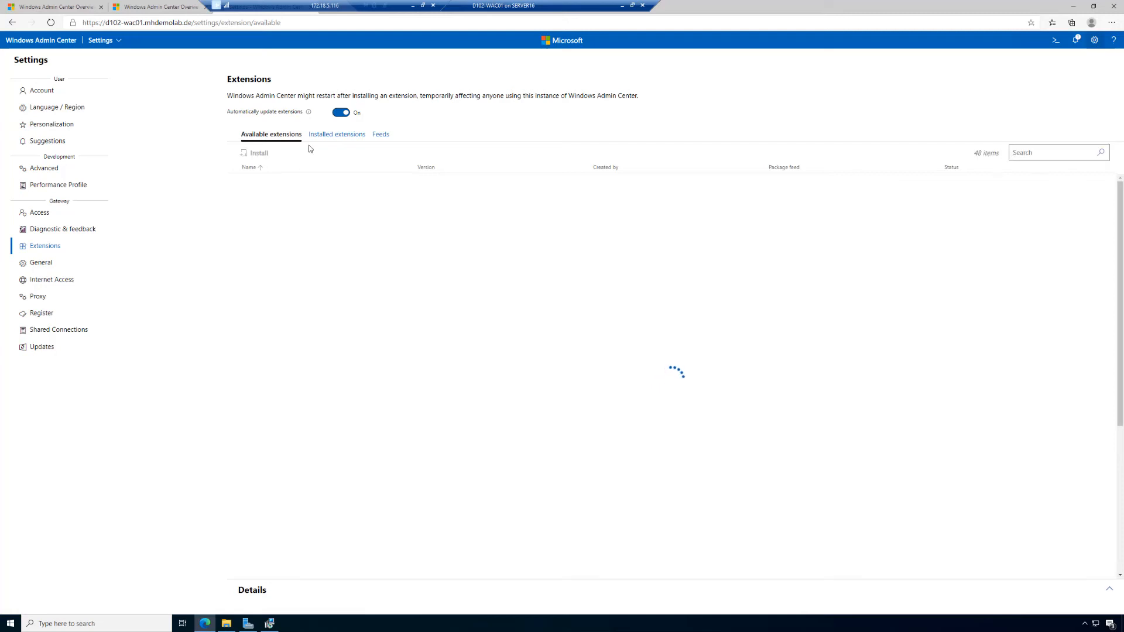
- Update the installed Cluster Creation extension to version 2.38.0 and acknowledge the update dialog
left_click(340, 135)
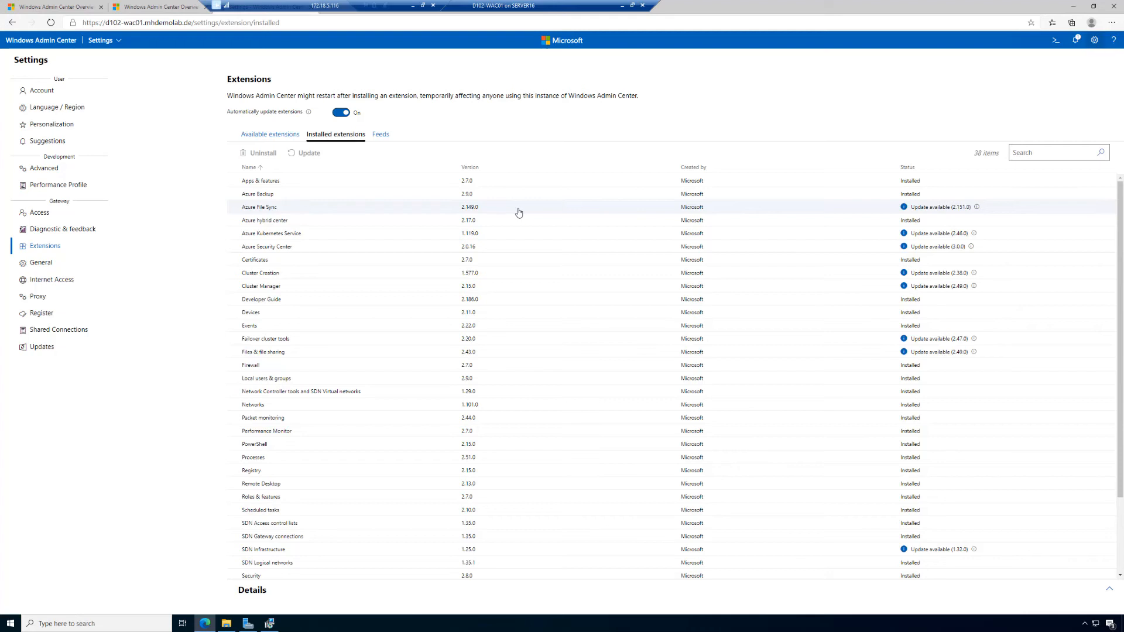
left_click(497, 279)
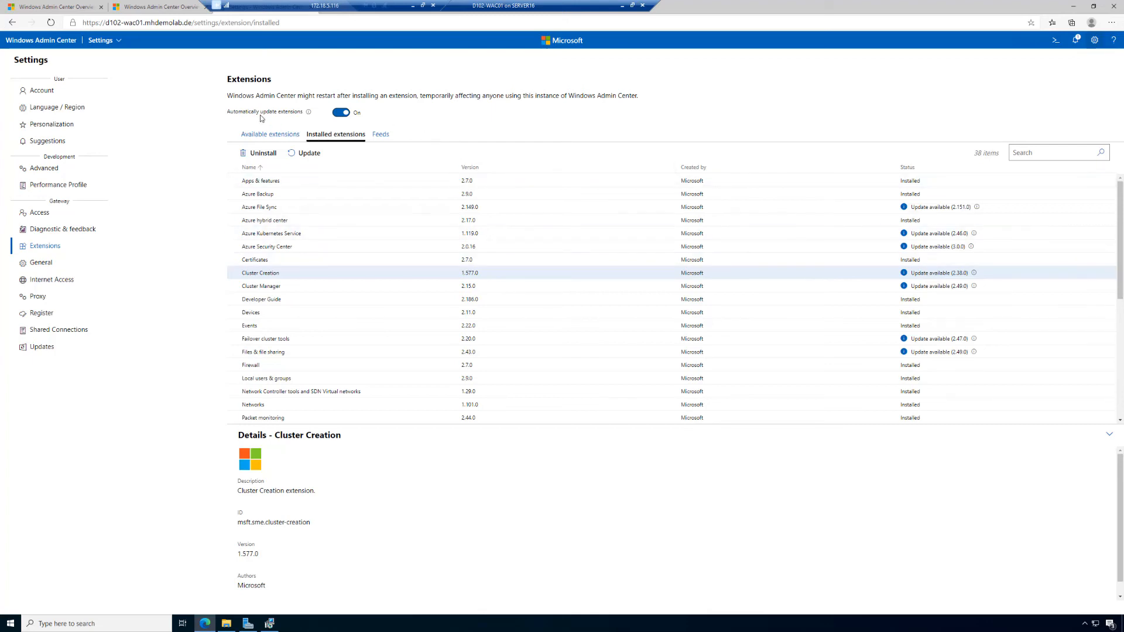
left_click(307, 154)
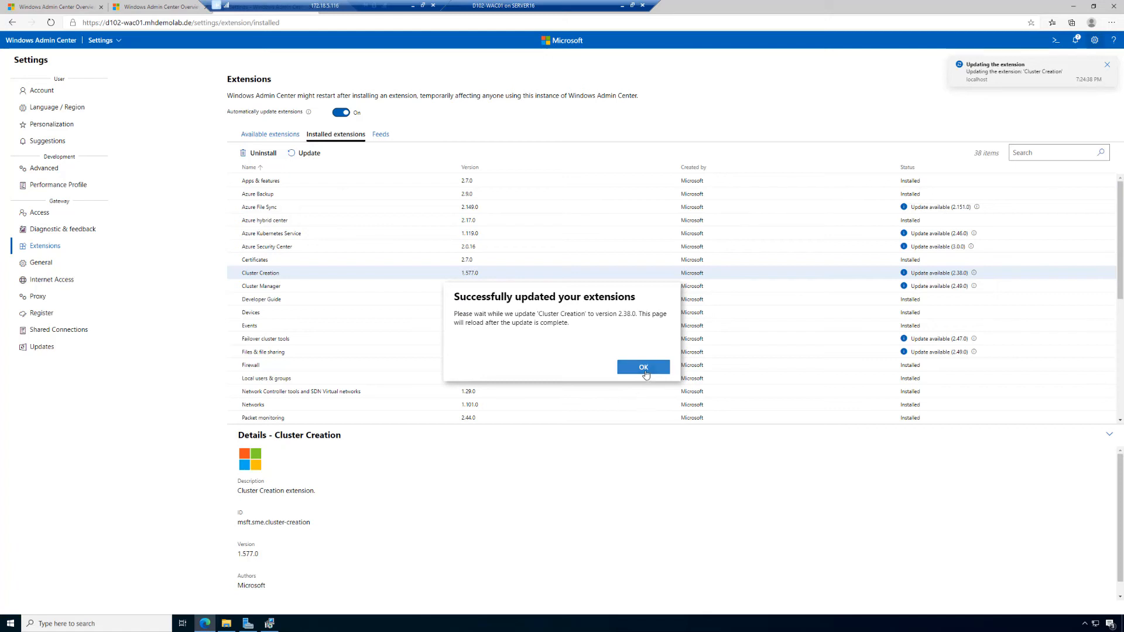
left_click(644, 367)
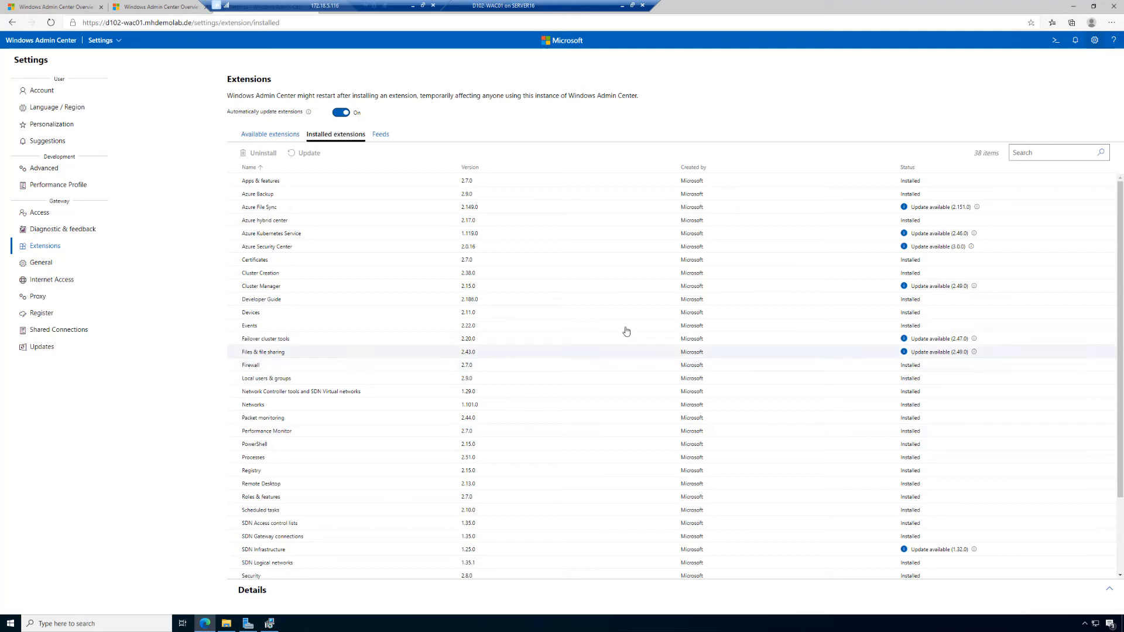
- Update the installed Cluster Manager extension to version 2.49.0 and Failover cluster tools to version 2.47.0, acknowledging each update dialog
left_click(493, 289)
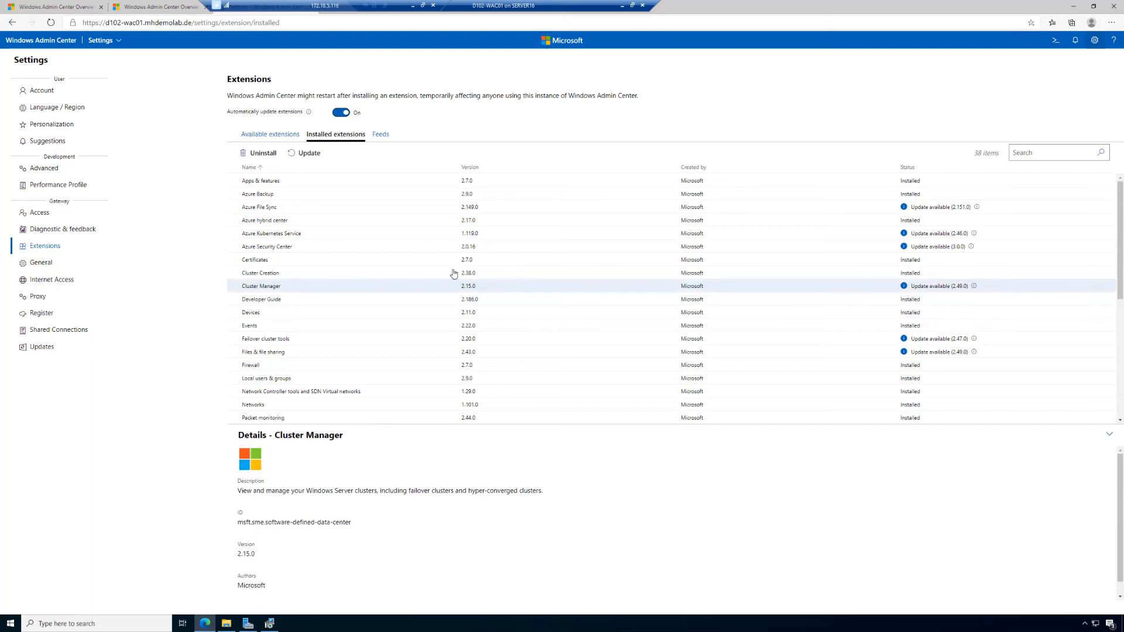
left_click(309, 153)
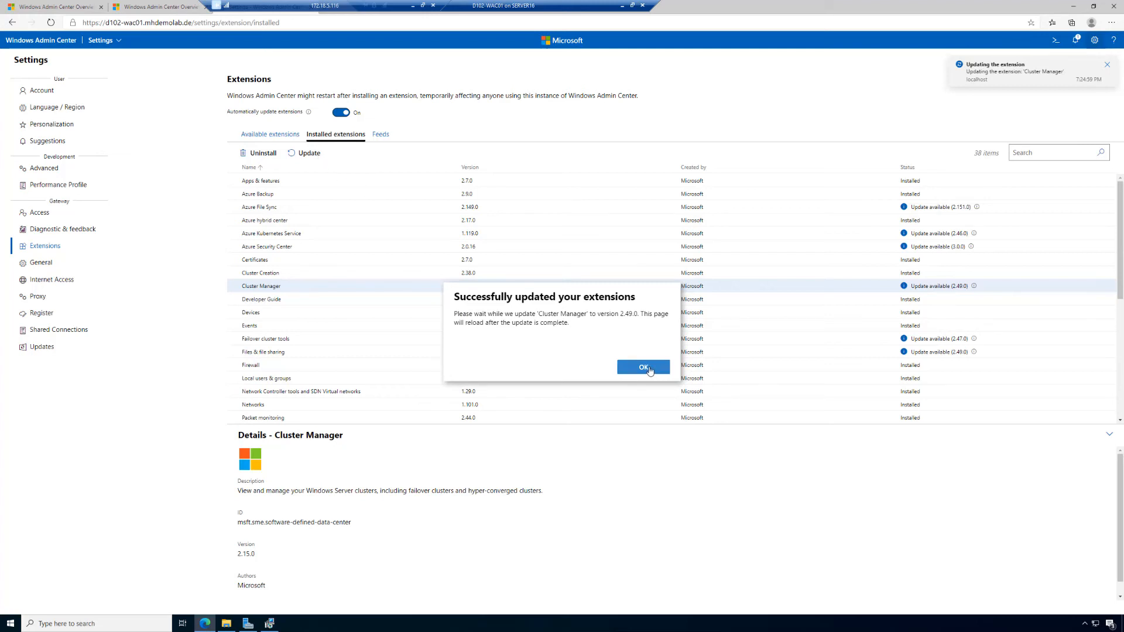
left_click(643, 367)
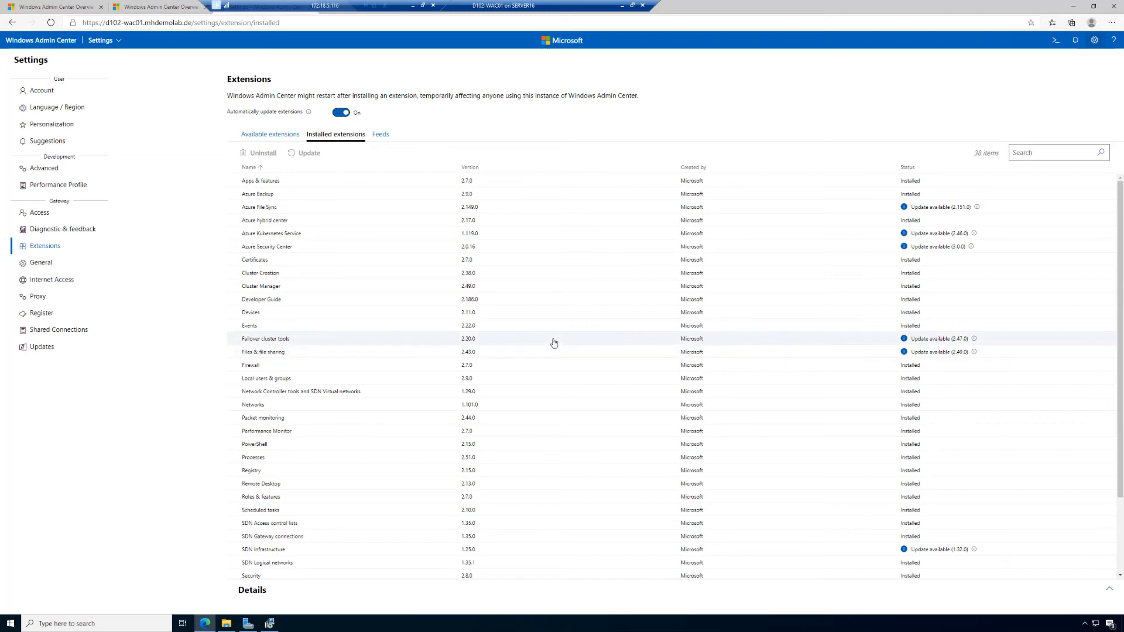
left_click(553, 343)
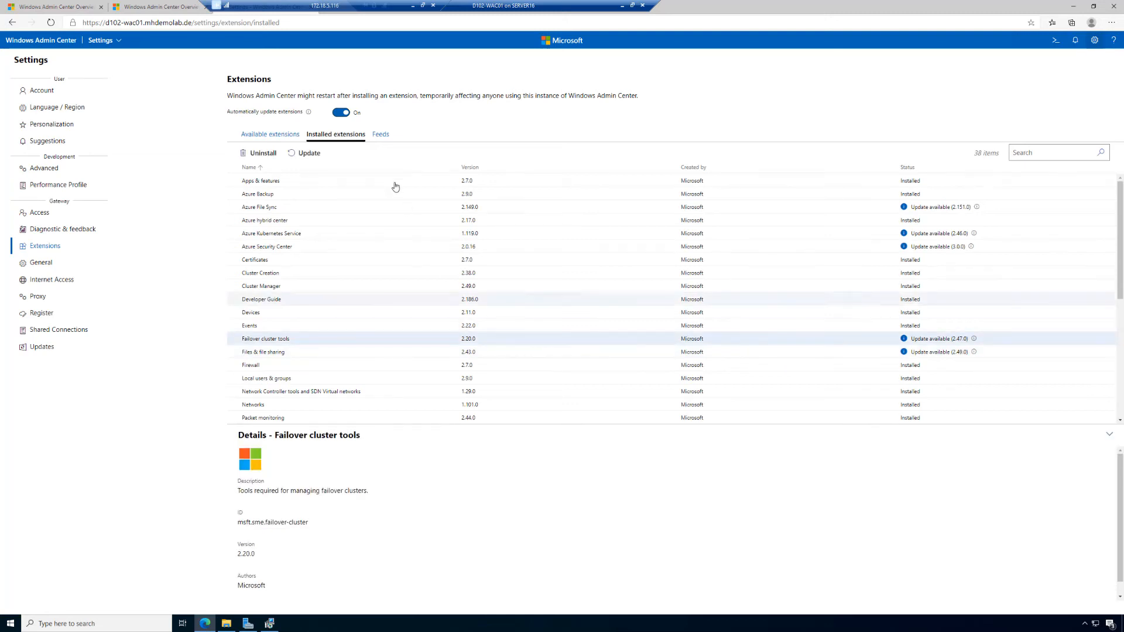
left_click(305, 153)
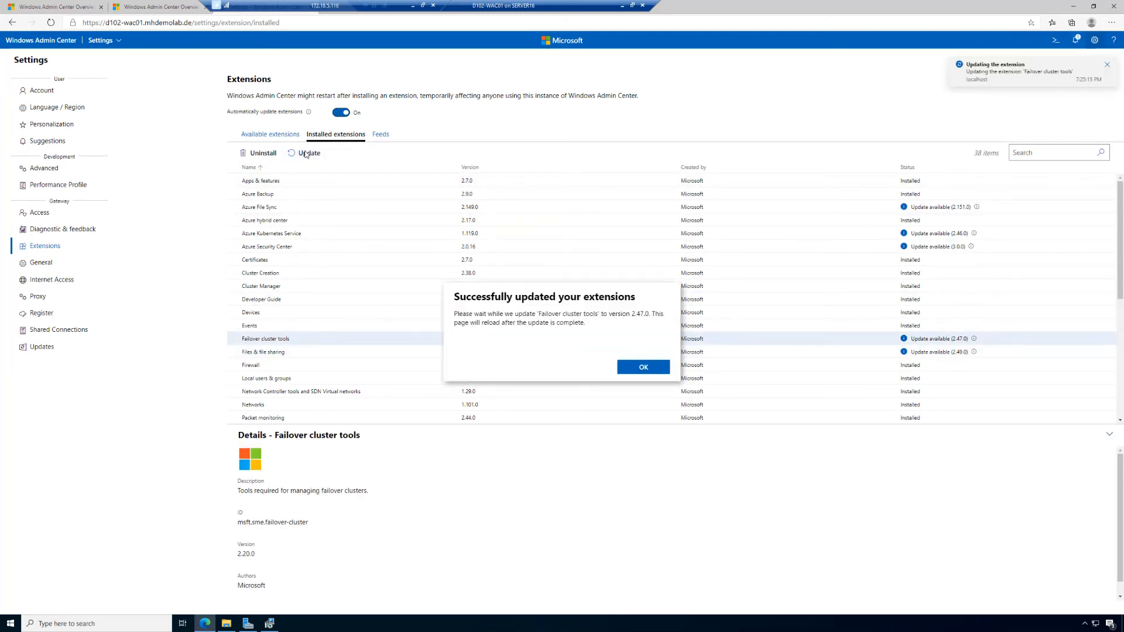
left_click(631, 369)
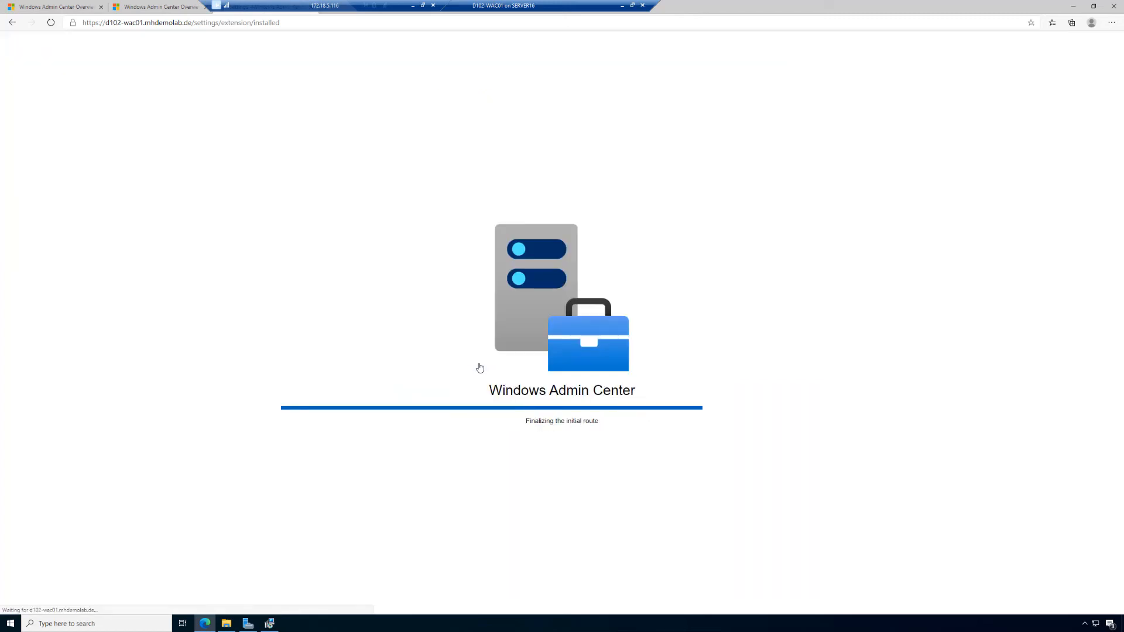
- Update the installed Virtual machines and switches extension to version 2.60.0 and the Updates extension to version 2.6.0
scroll(480, 367, "down", 3)
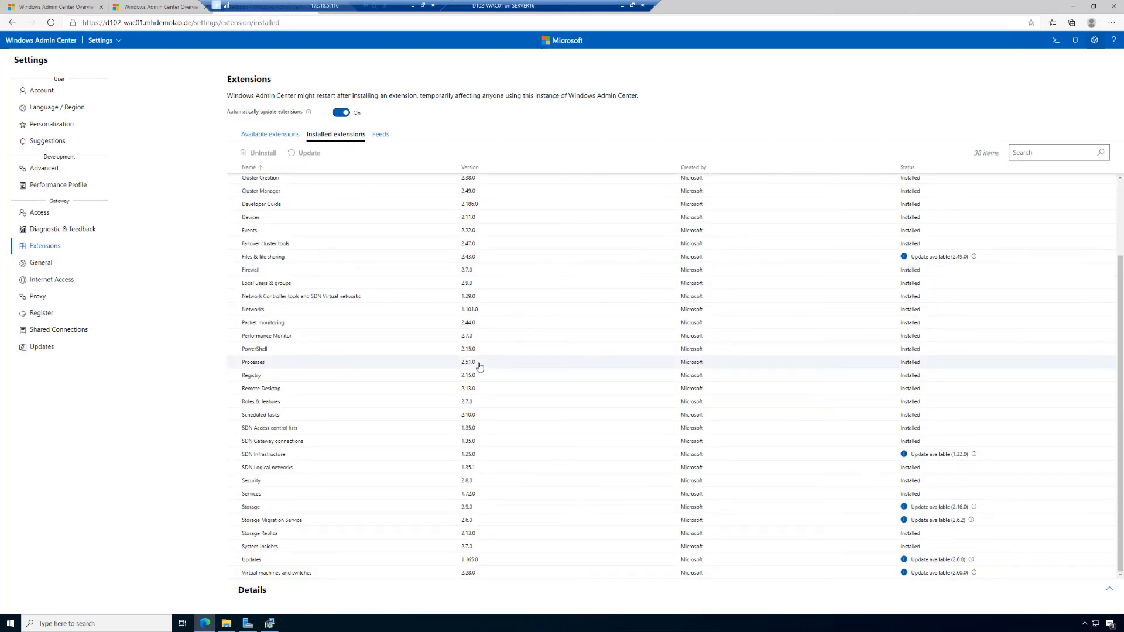
left_click(549, 574)
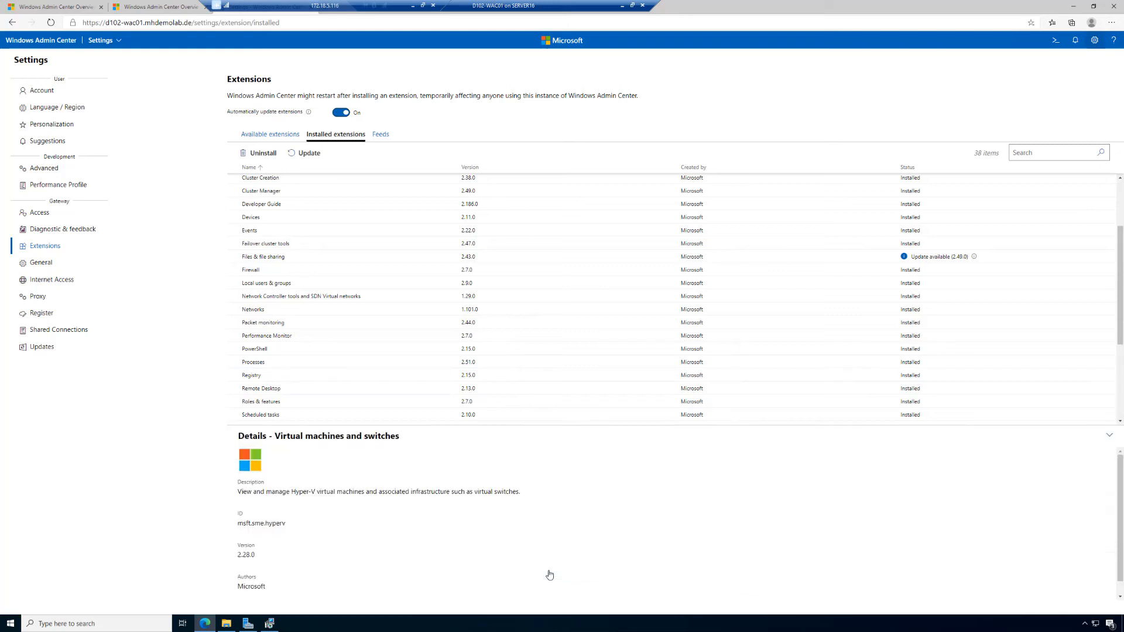
left_click(325, 153)
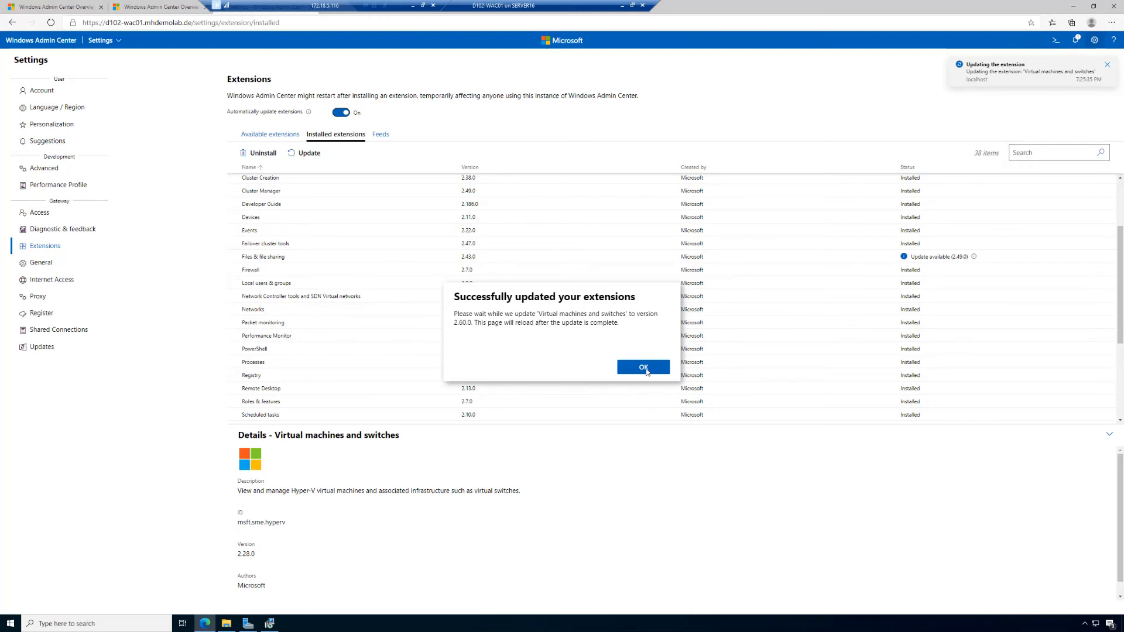
left_click(644, 369)
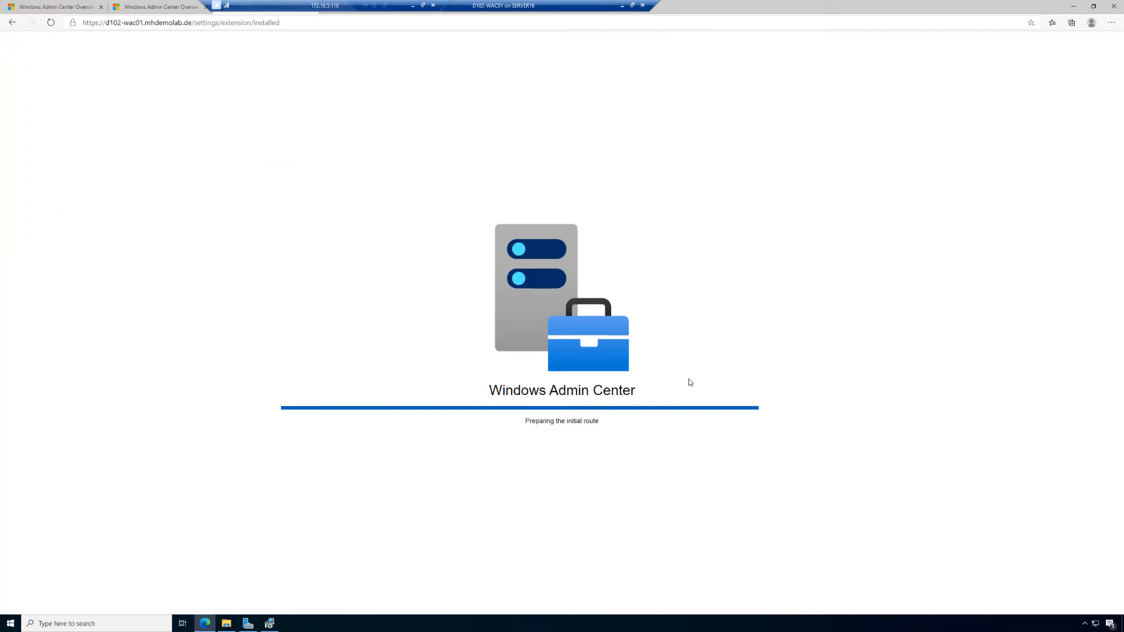
scroll(684, 379, "down", 3)
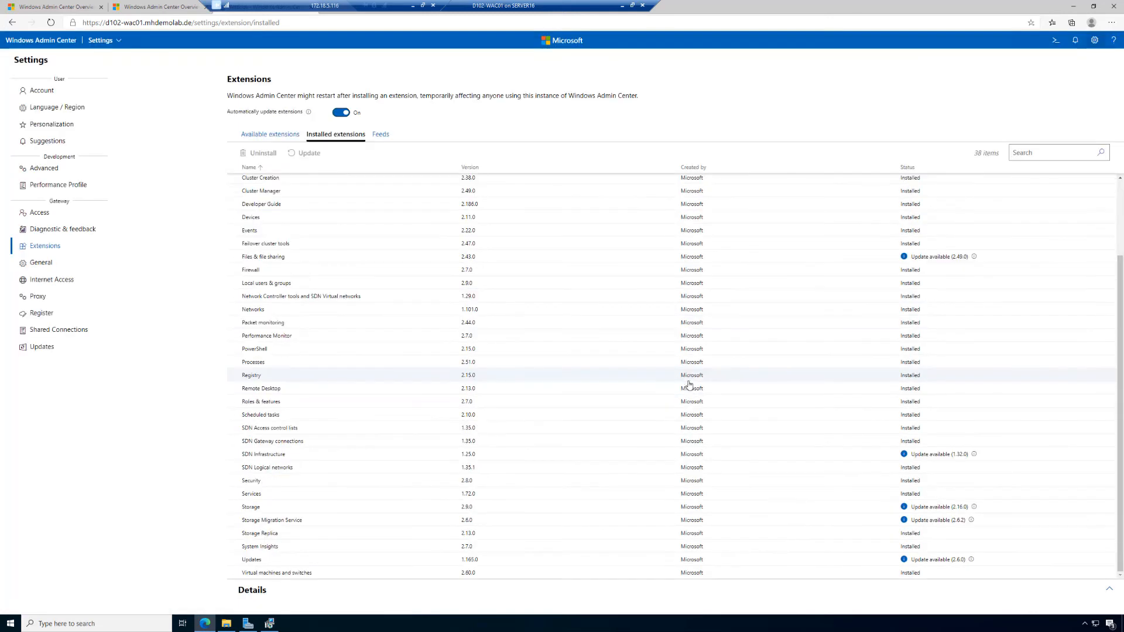
left_click(633, 560)
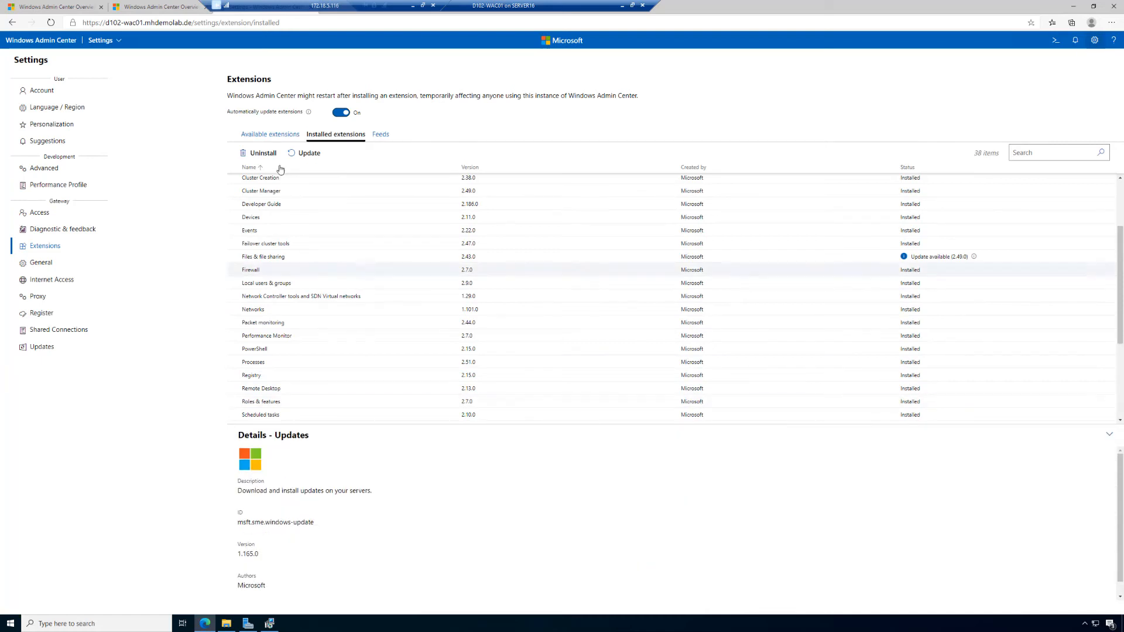
left_click(305, 155)
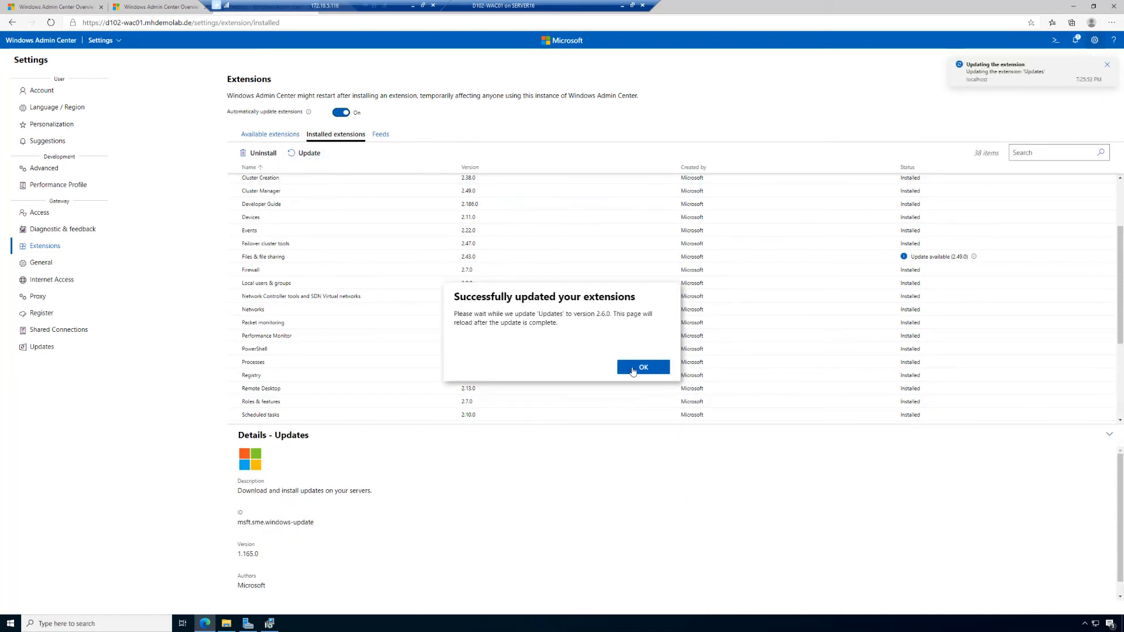
left_click(634, 370)
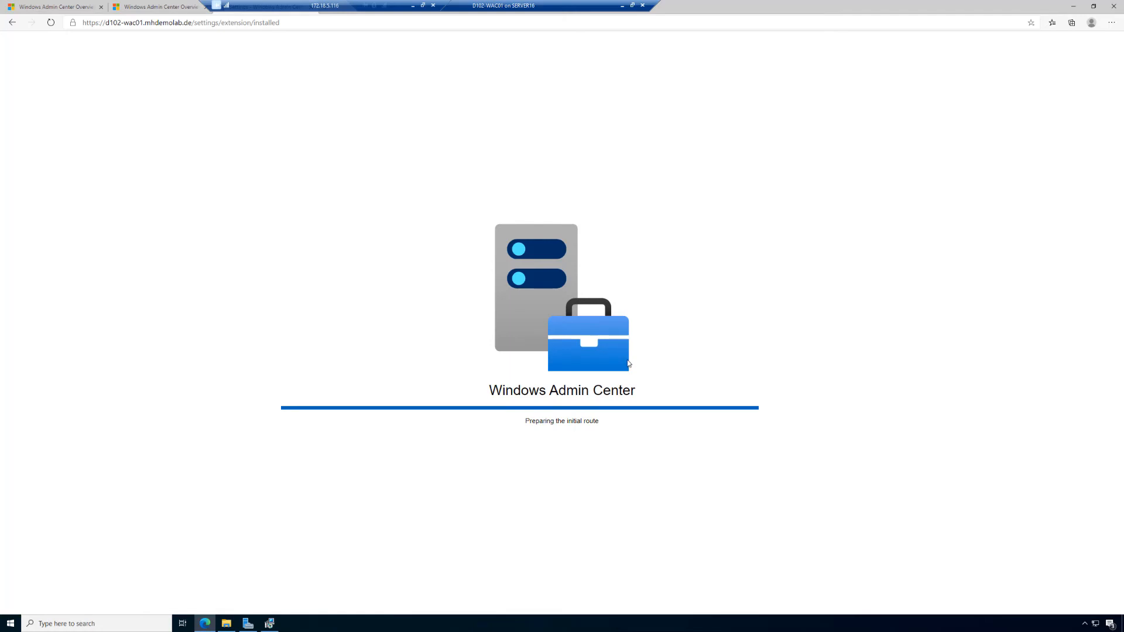
- Update the installed Storage extension to version 2.16.0 and the Storage Migration Service extension to version 2.6.2
scroll(628, 363, "down", 3)
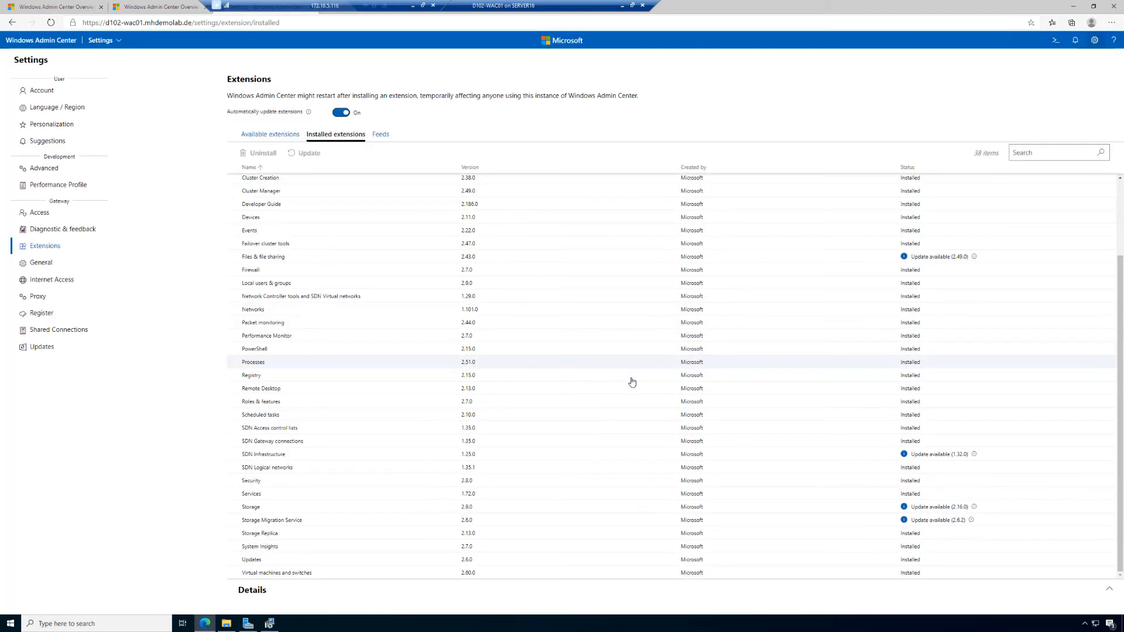
left_click(572, 512)
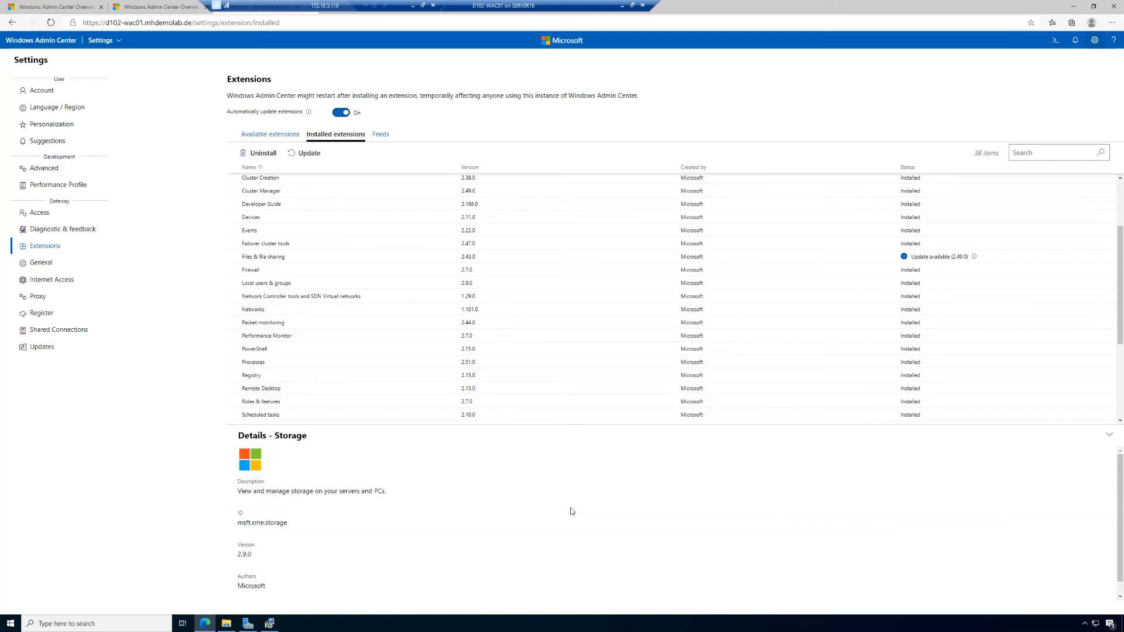
left_click(311, 154)
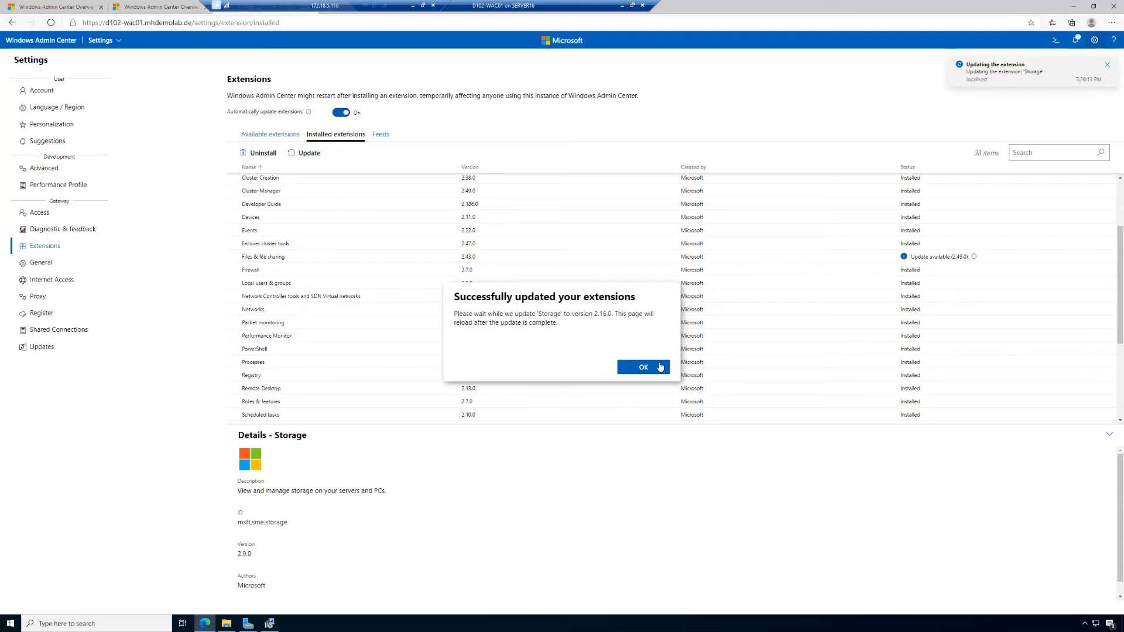
left_click(656, 368)
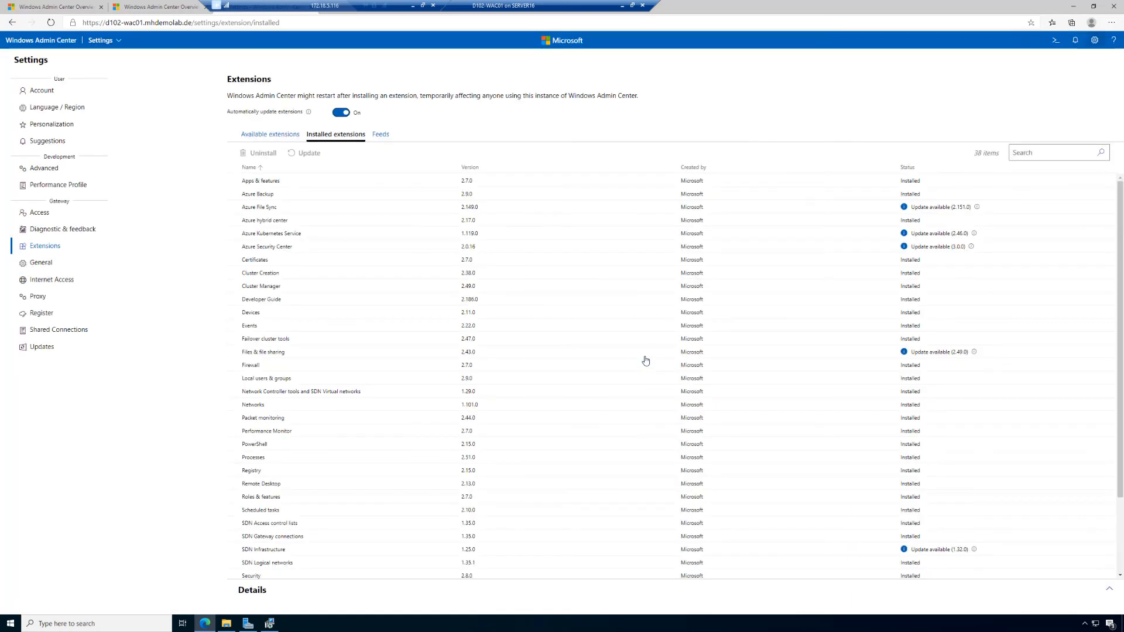
scroll(665, 407, "down", 3)
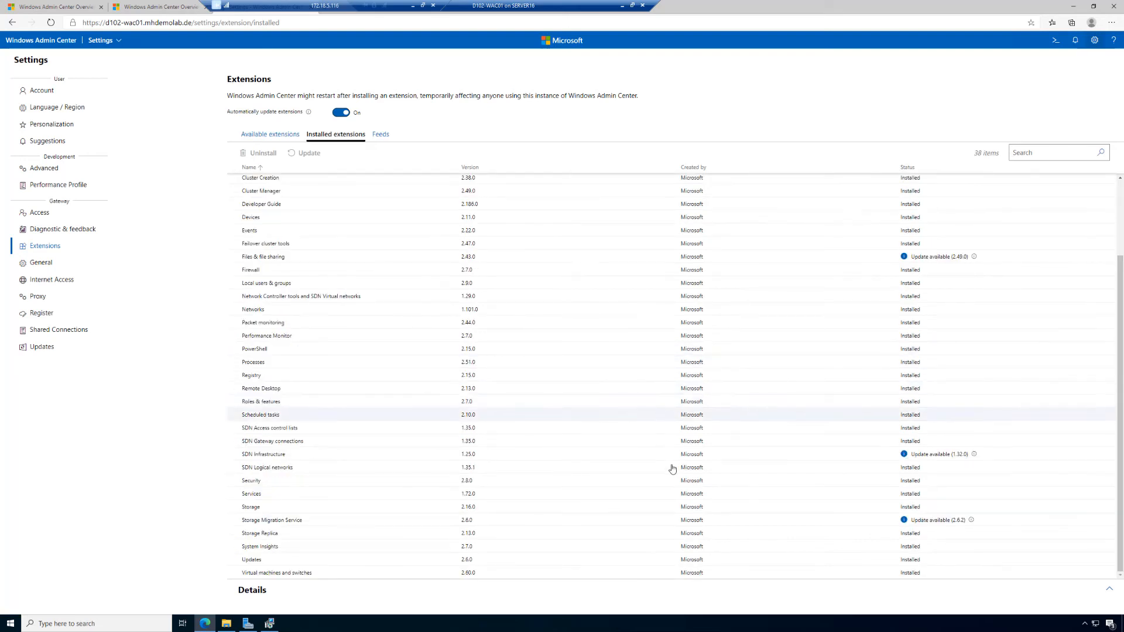
left_click(576, 525)
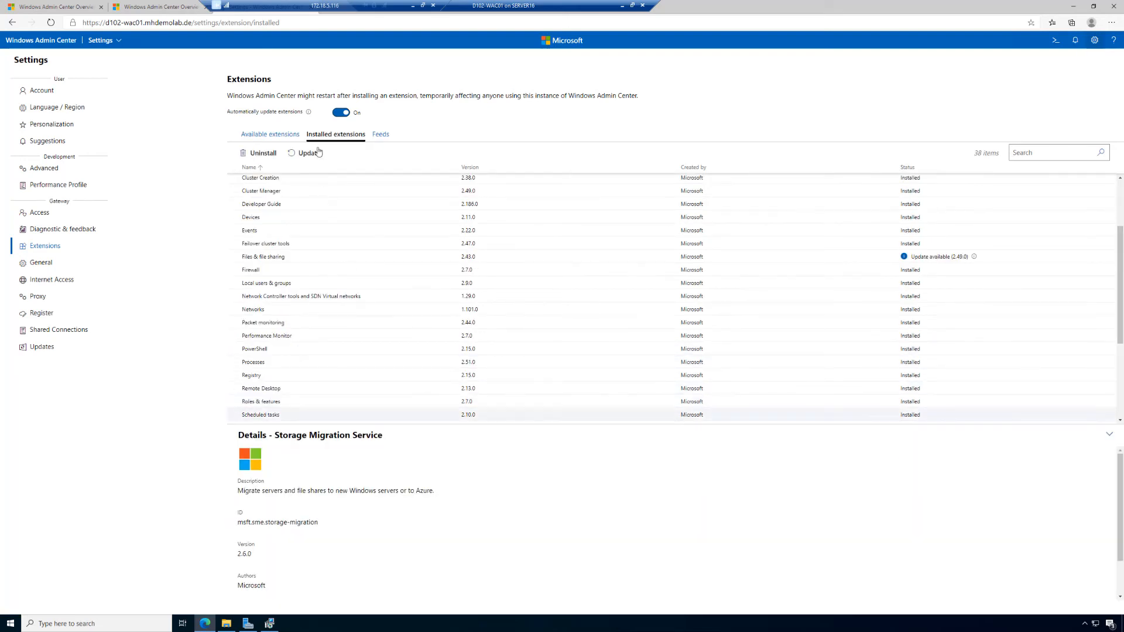
left_click(304, 153)
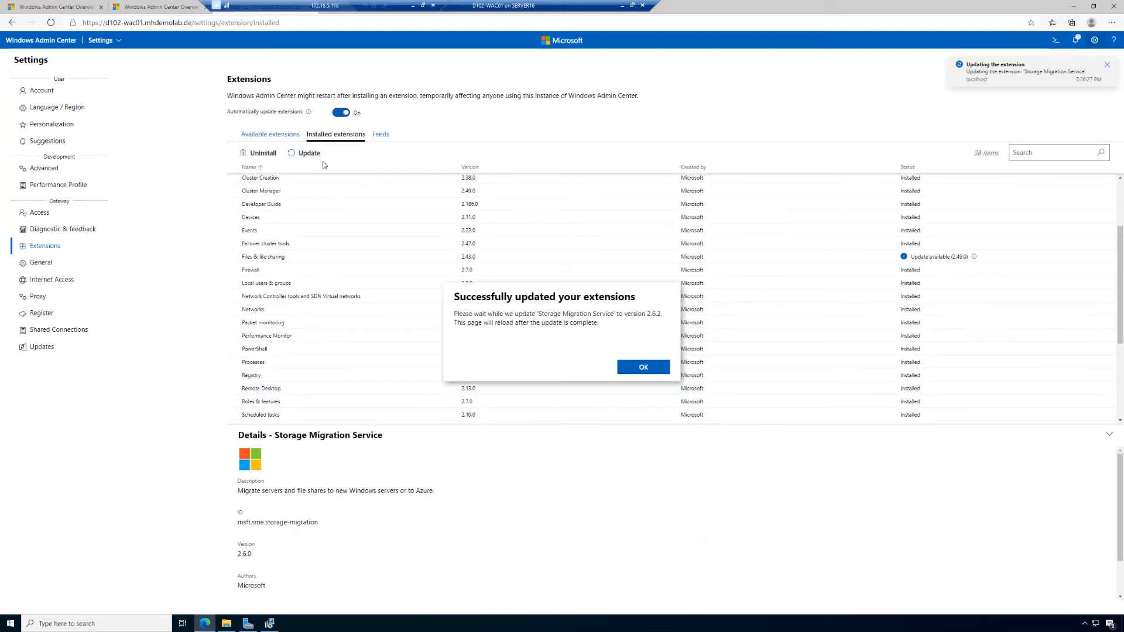
left_click(620, 364)
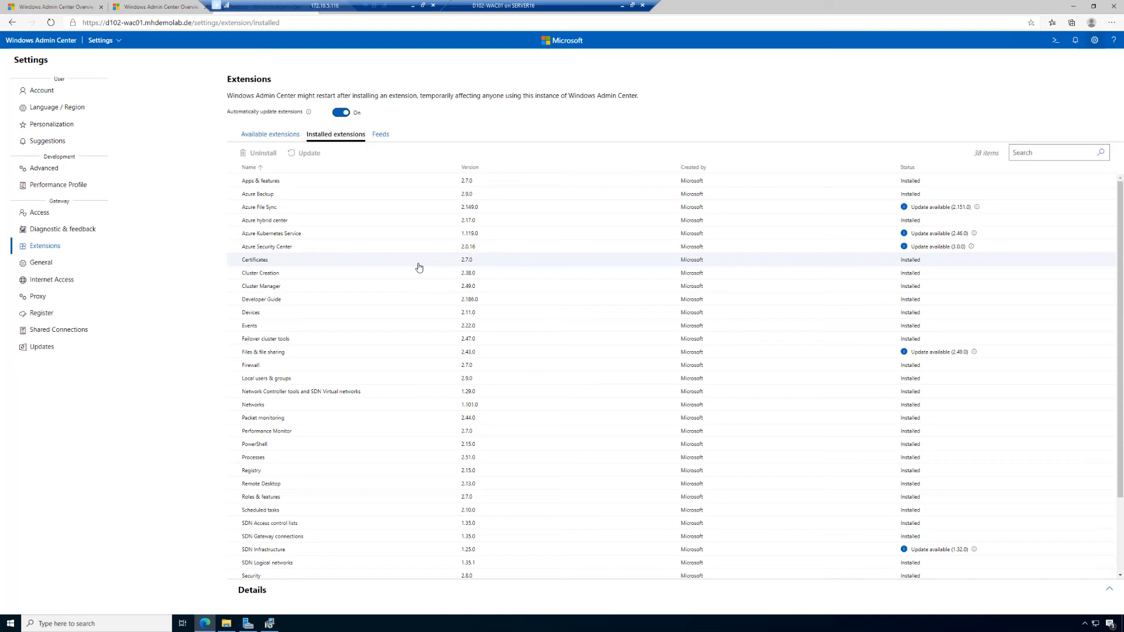
- Update the installed Azure Security Center extension to version 3.0.0 and the Azure Kubernetes Service extension to version 2.46.0
left_click(378, 250)
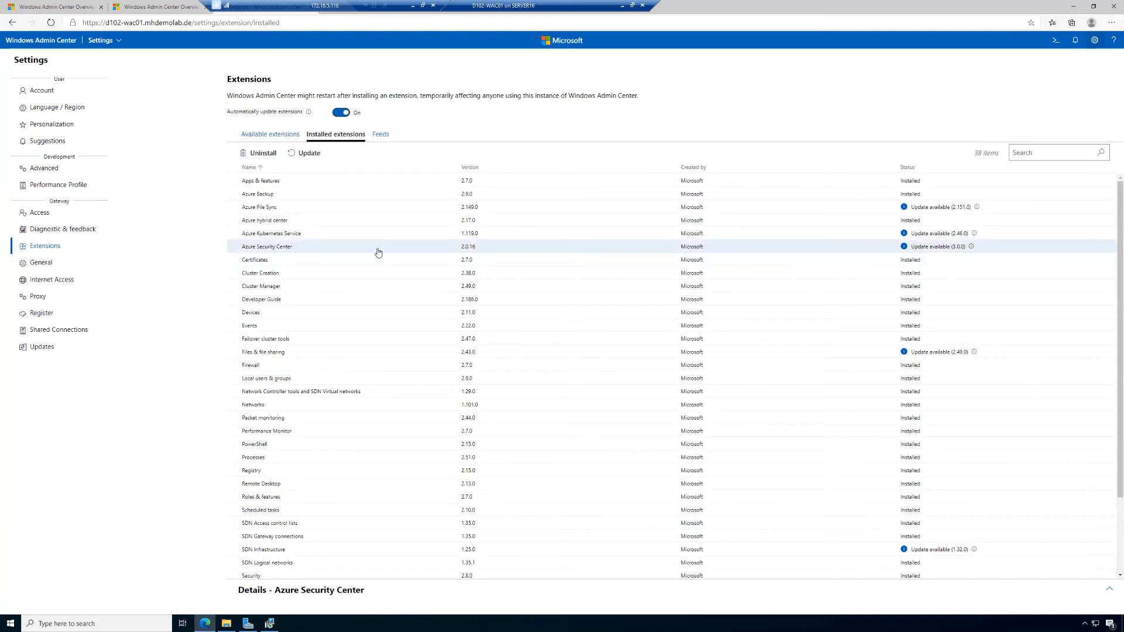
left_click(304, 154)
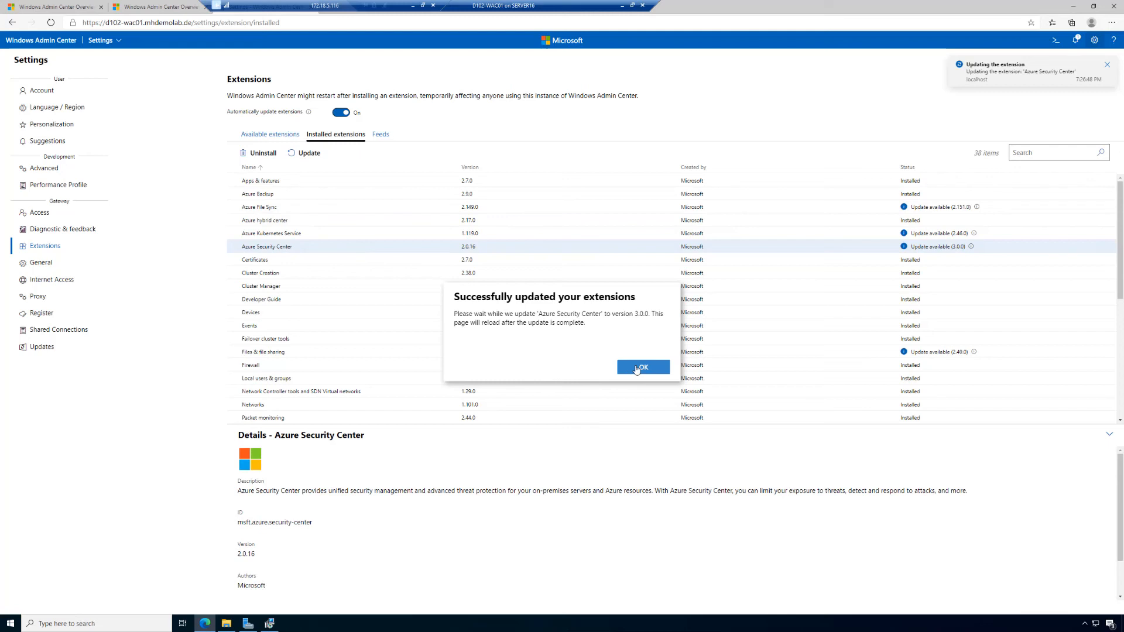
left_click(640, 368)
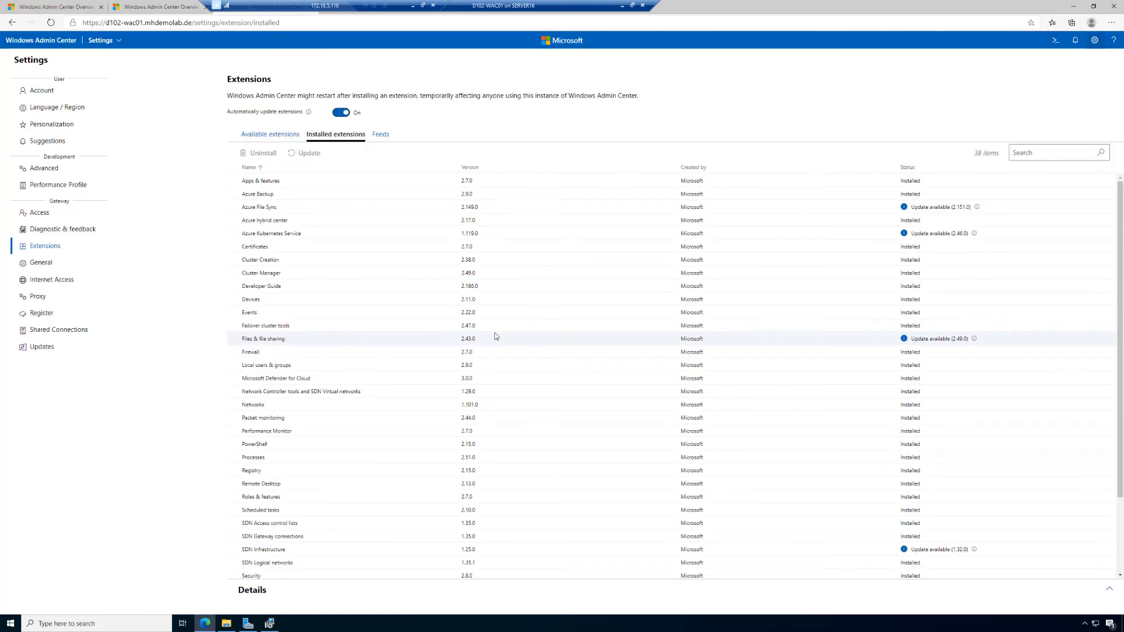
left_click(487, 249)
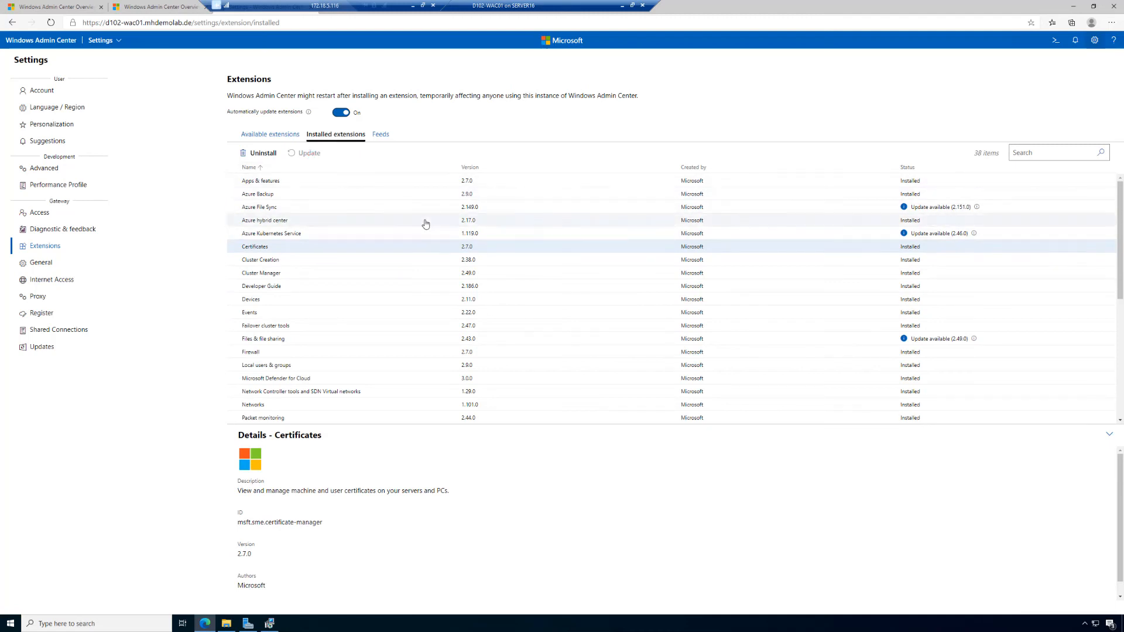
left_click(409, 234)
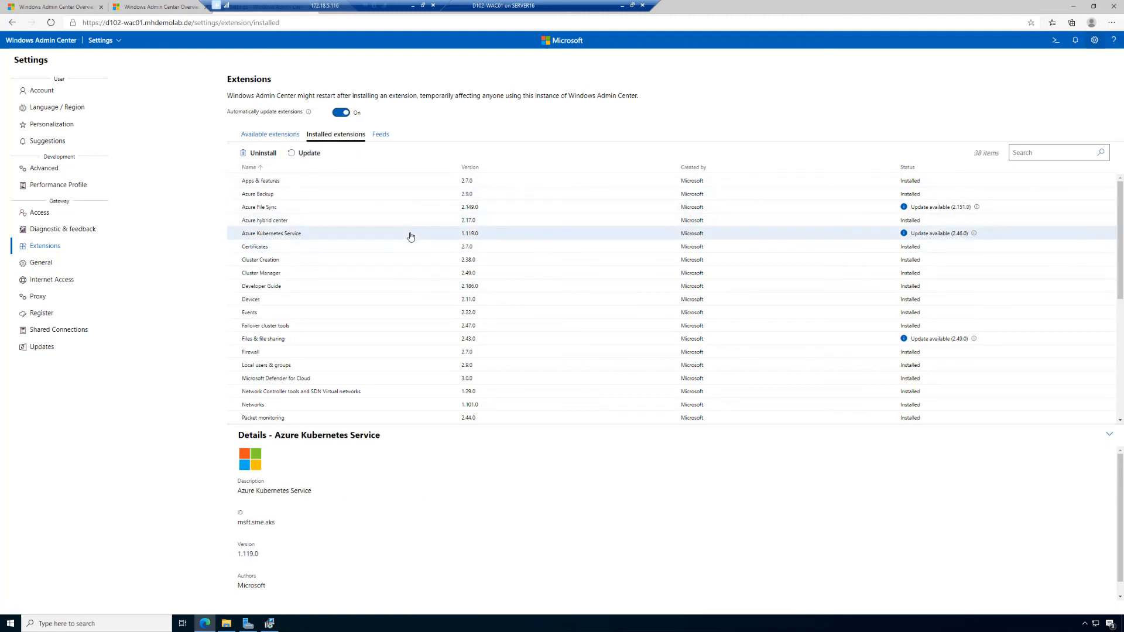
left_click(312, 155)
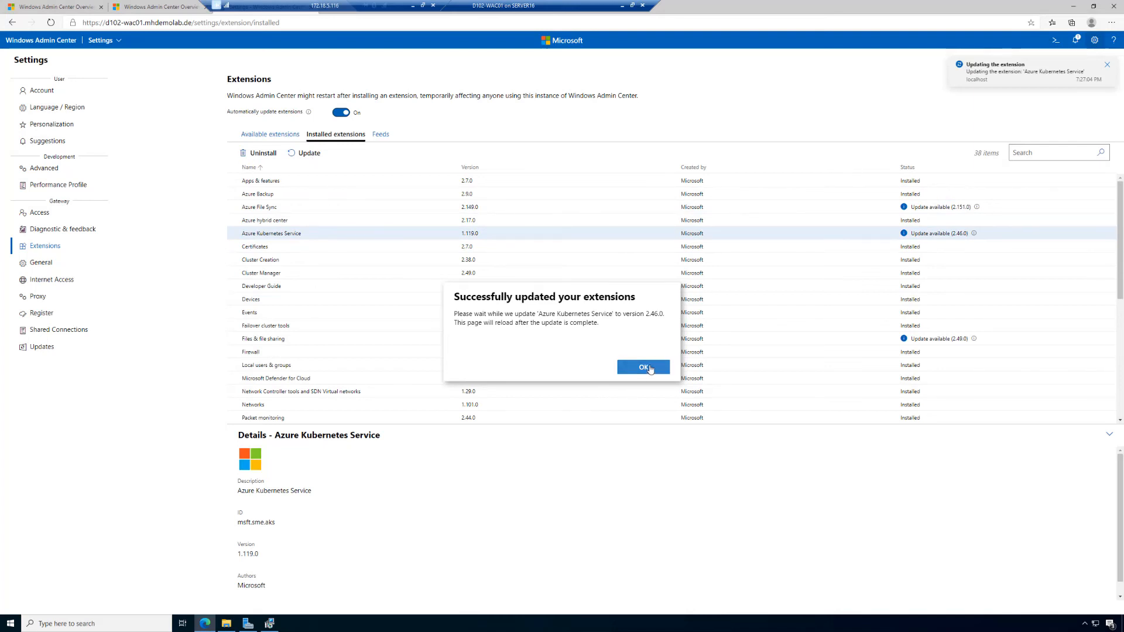
left_click(644, 367)
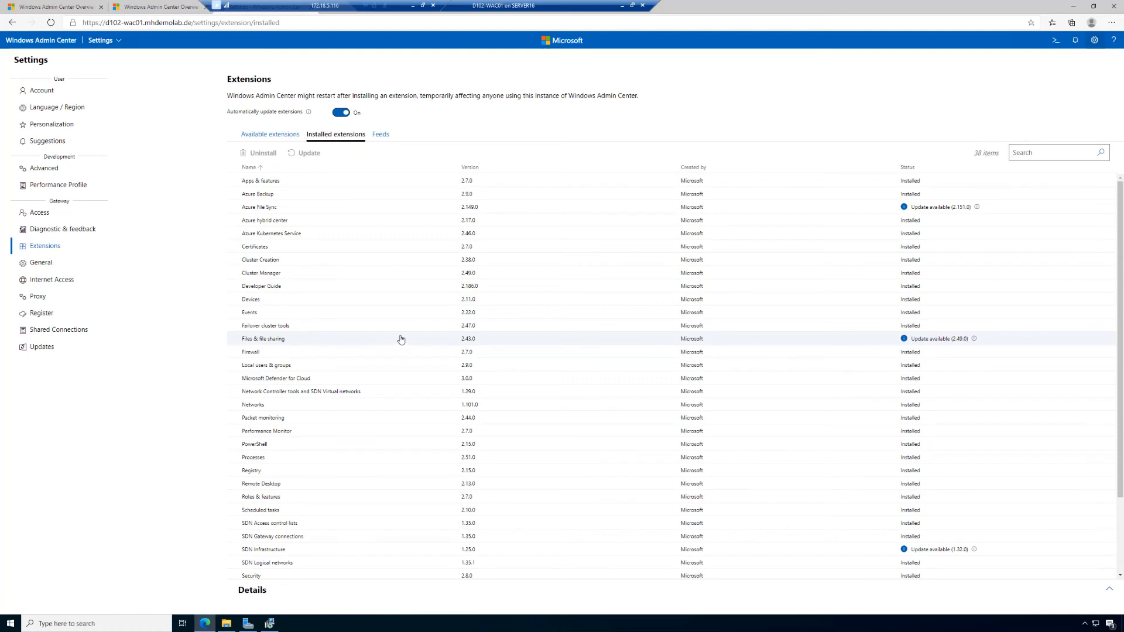
- Update the installed SDN Infrastructure extension to version 1.32.0 and acknowledge the update dialog
left_click(569, 550)
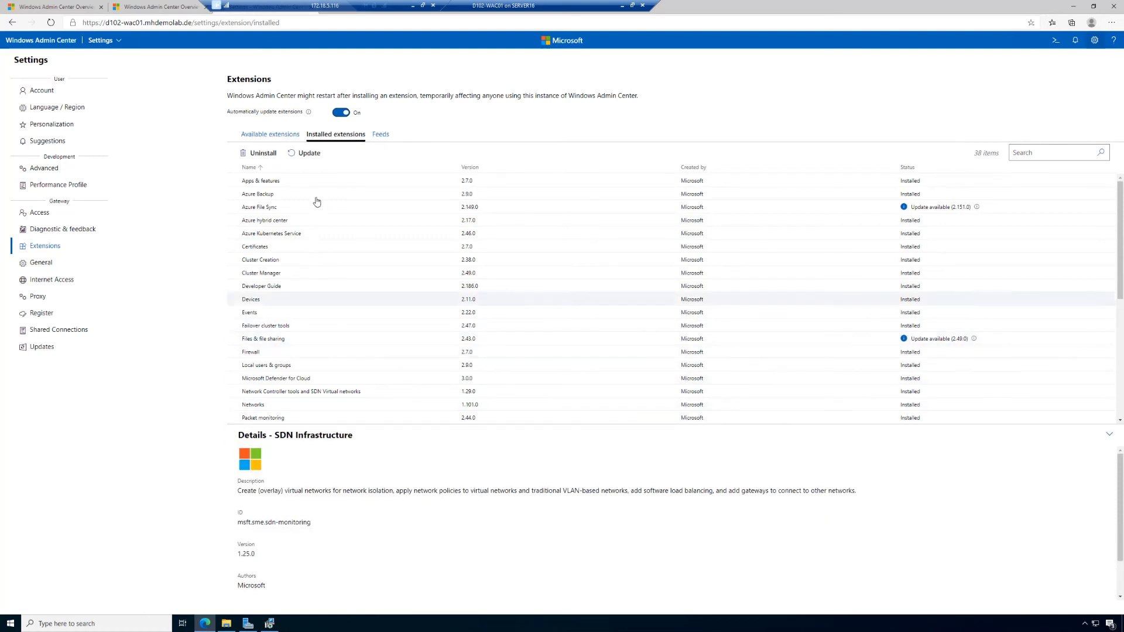
left_click(310, 152)
left_click(649, 369)
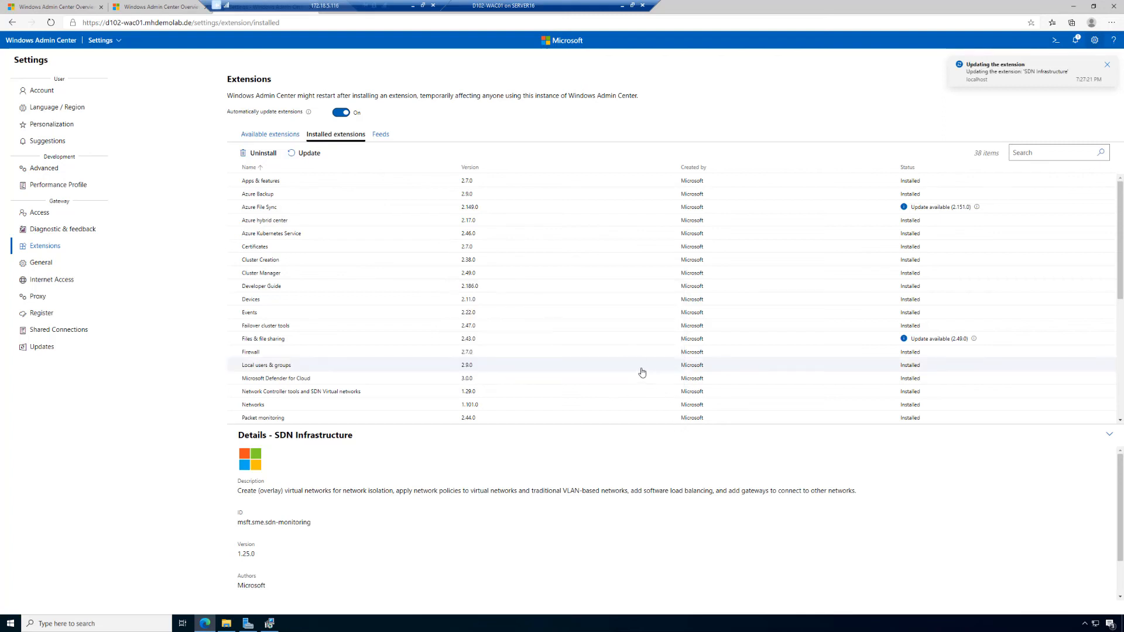
- Check the installed extensions for remaining available updates and return to the list of all connections
mouse_move(309, 114)
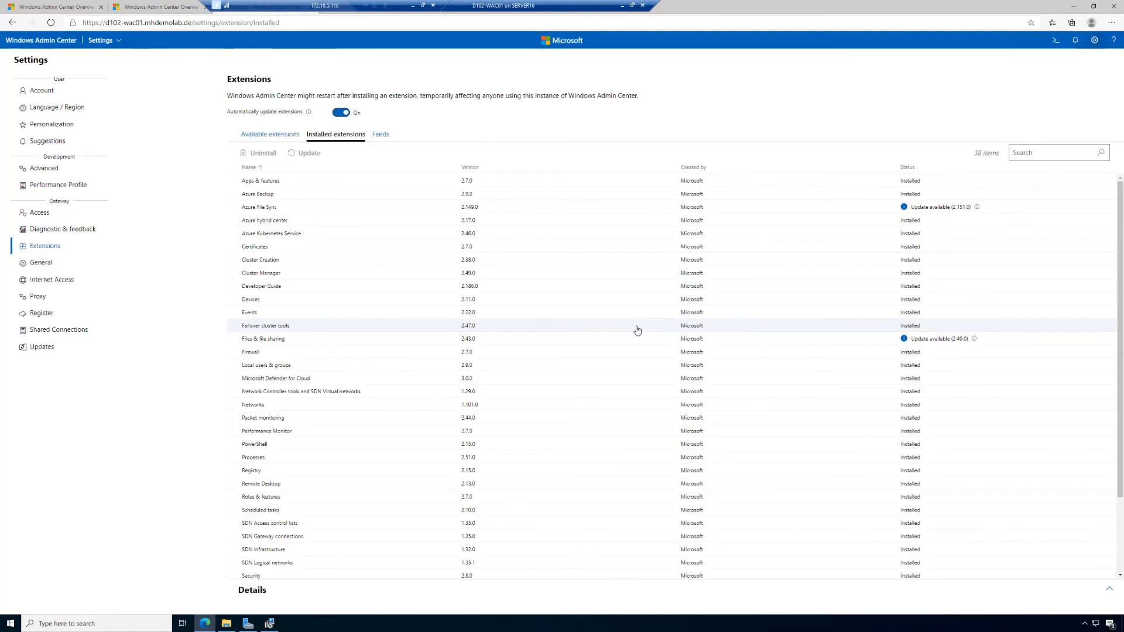
scroll(644, 342, "down", 3)
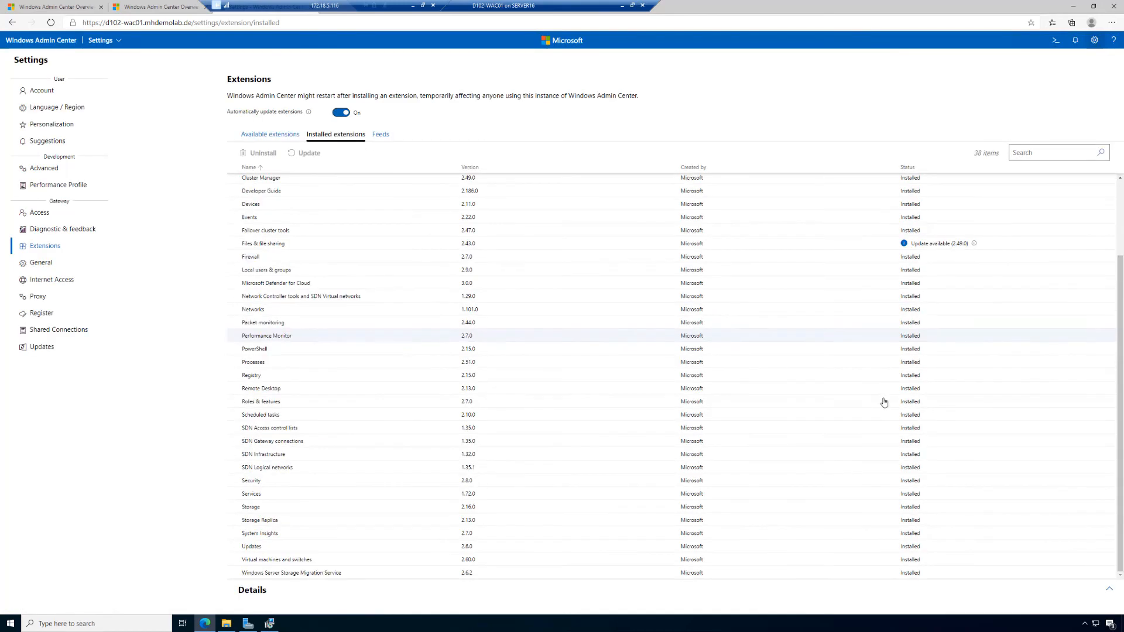
scroll(1041, 424, "up", 3)
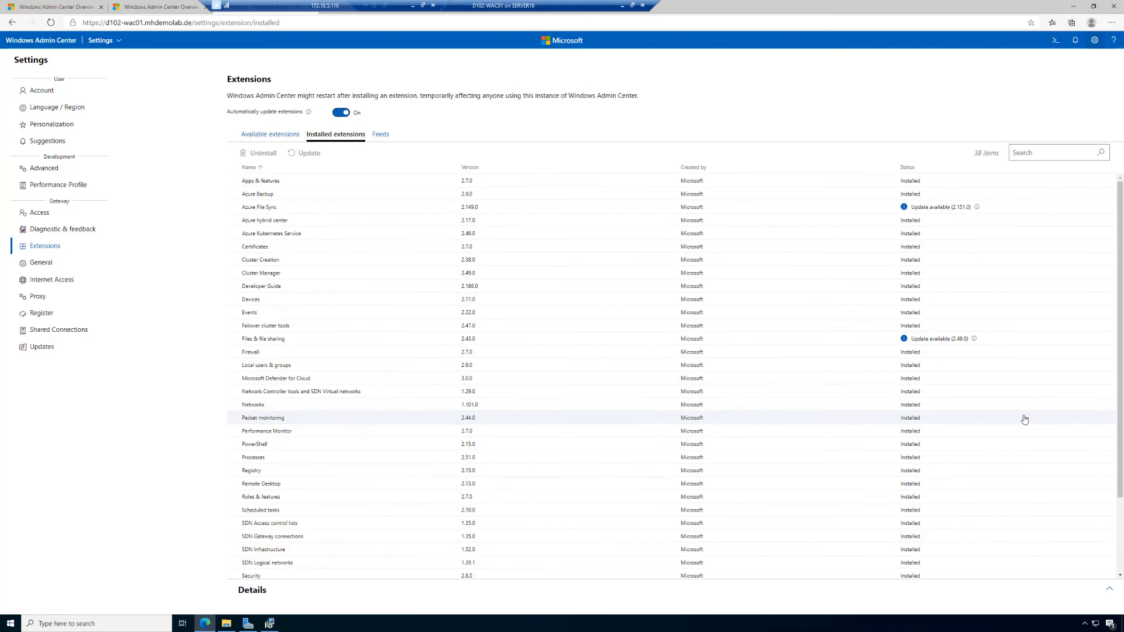
left_click(54, 42)
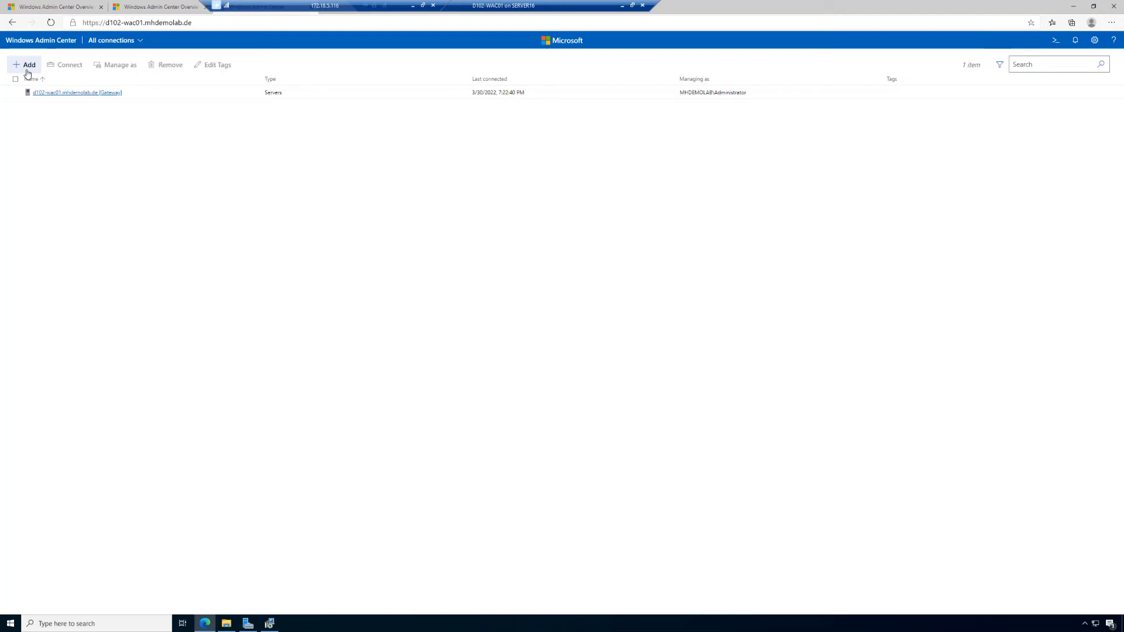
- Start adding a server connection for D102-ASHCI21
left_click(27, 73)
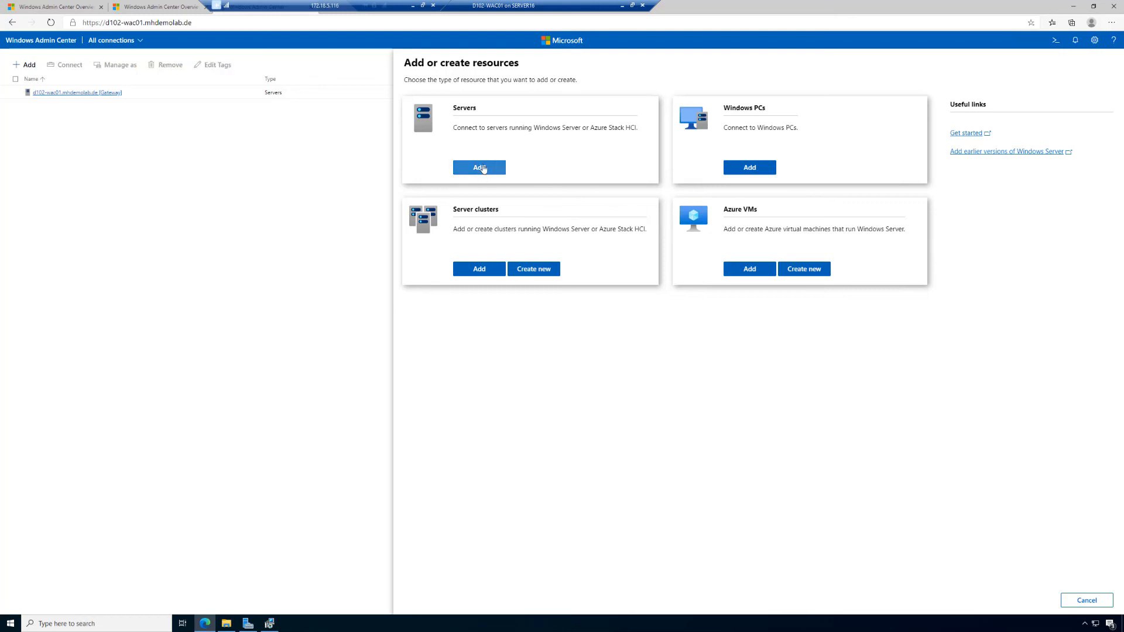
left_click(481, 168)
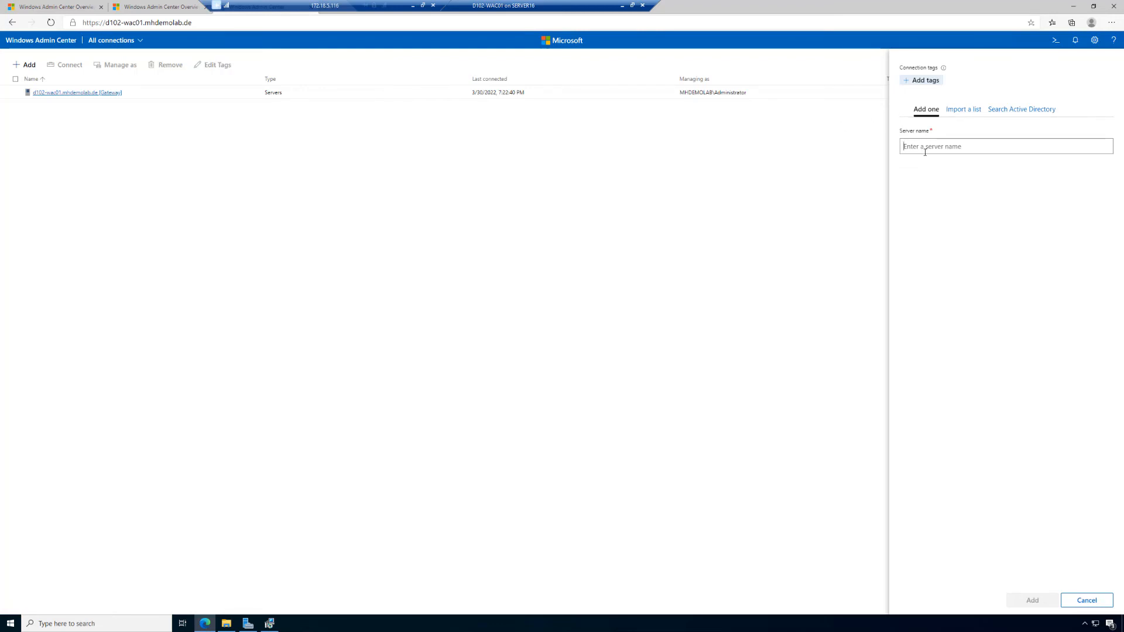
type("D")
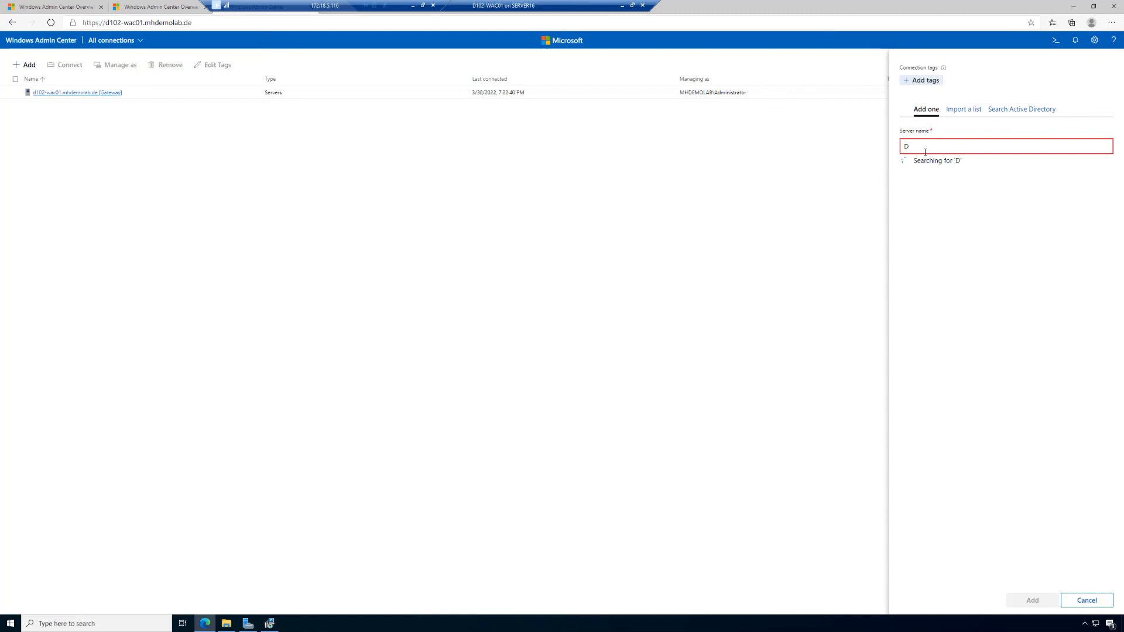
type("102")
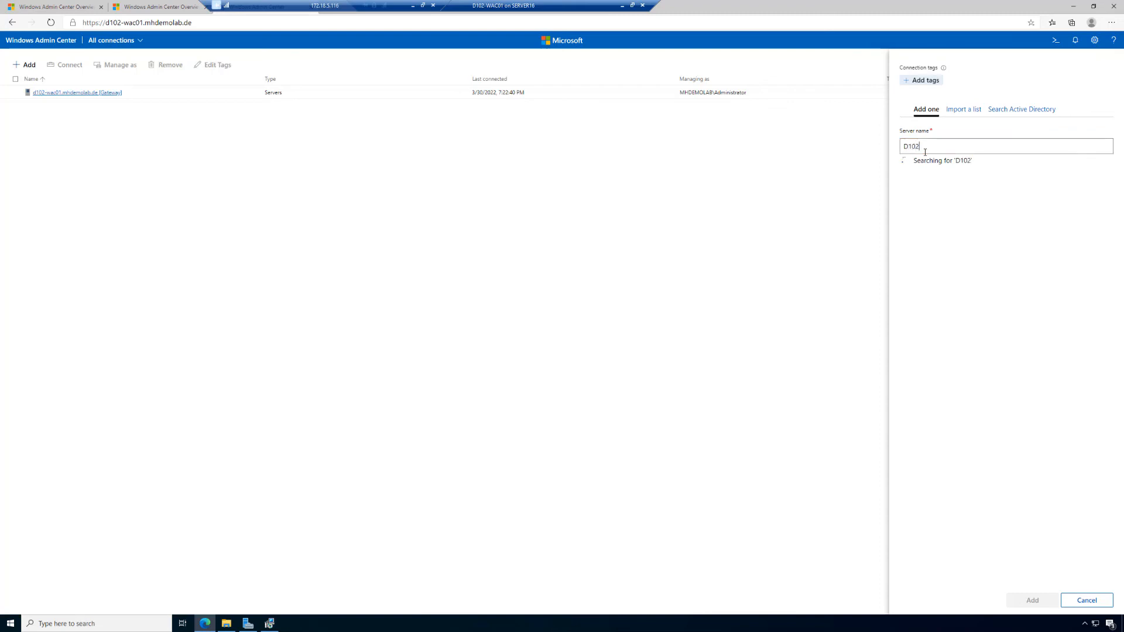
type("-ASHCI21")
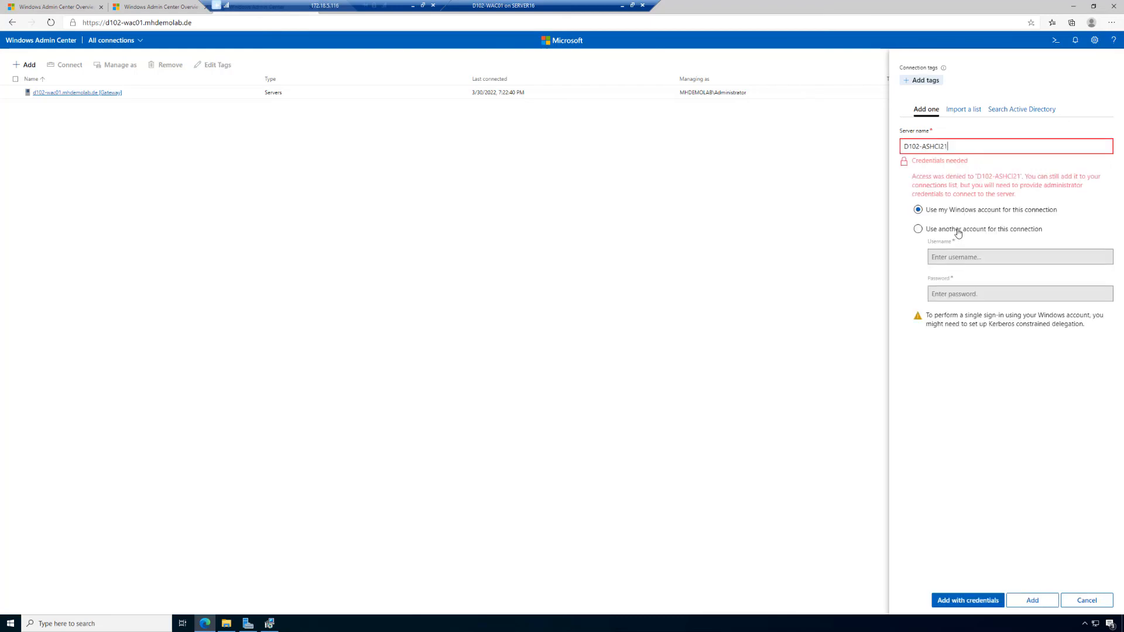
- Add the server using another account, mhdemolab\administrator, with the account password, and save that login in the browser
left_click(958, 230)
left_click(975, 253)
type("mhdemolab")
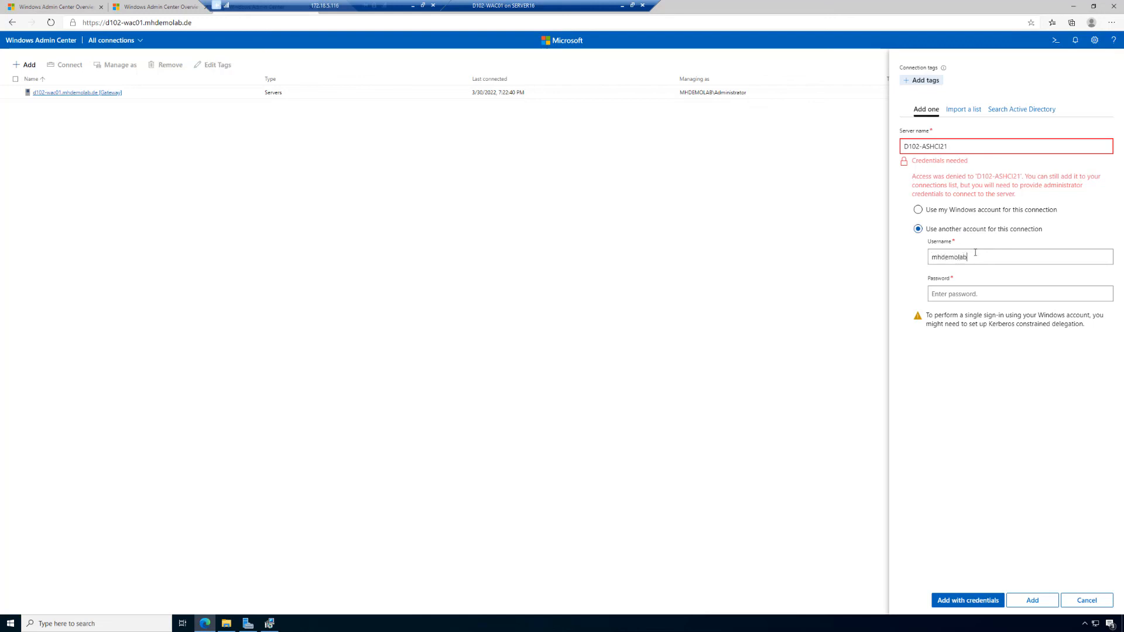
type("\\administrator")
key("Tab")
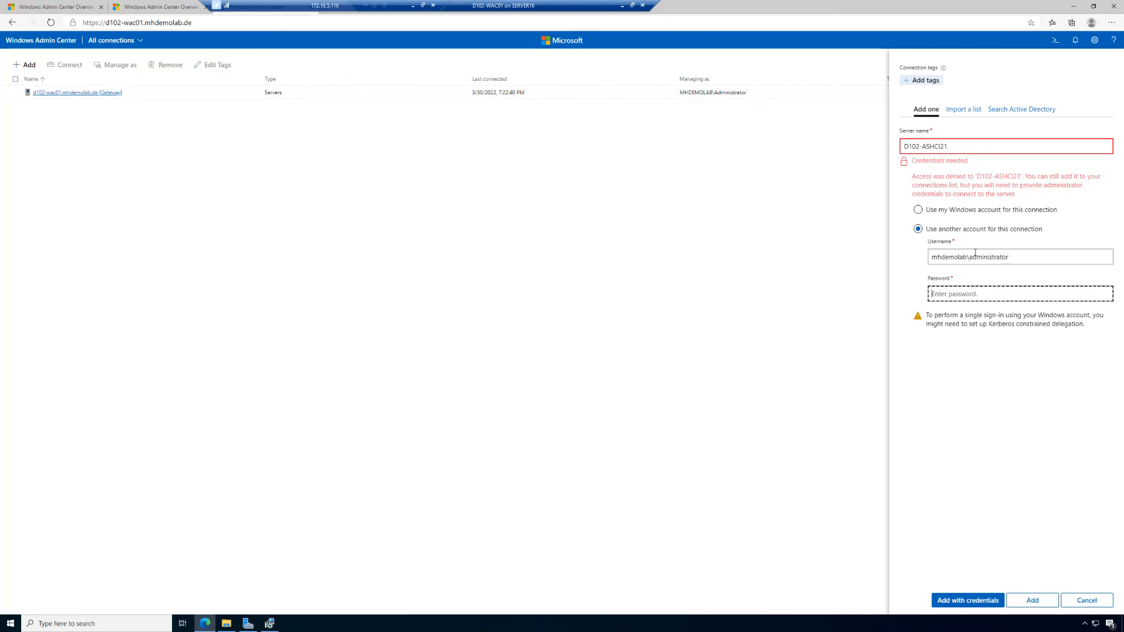
type("•••••••")
left_click(978, 604)
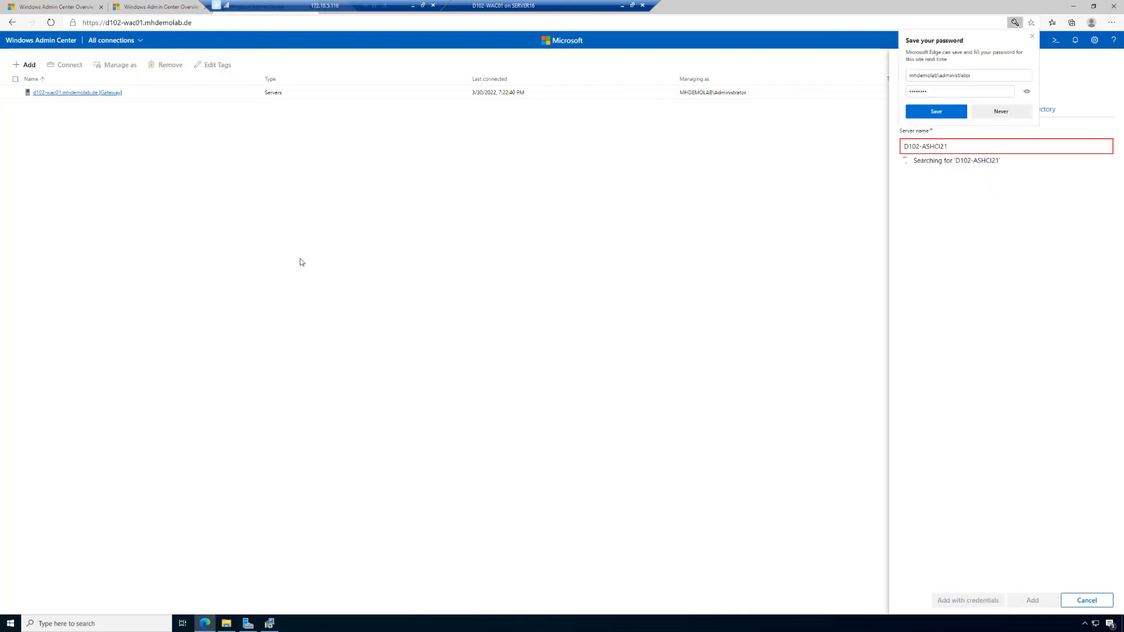
left_click(944, 110)
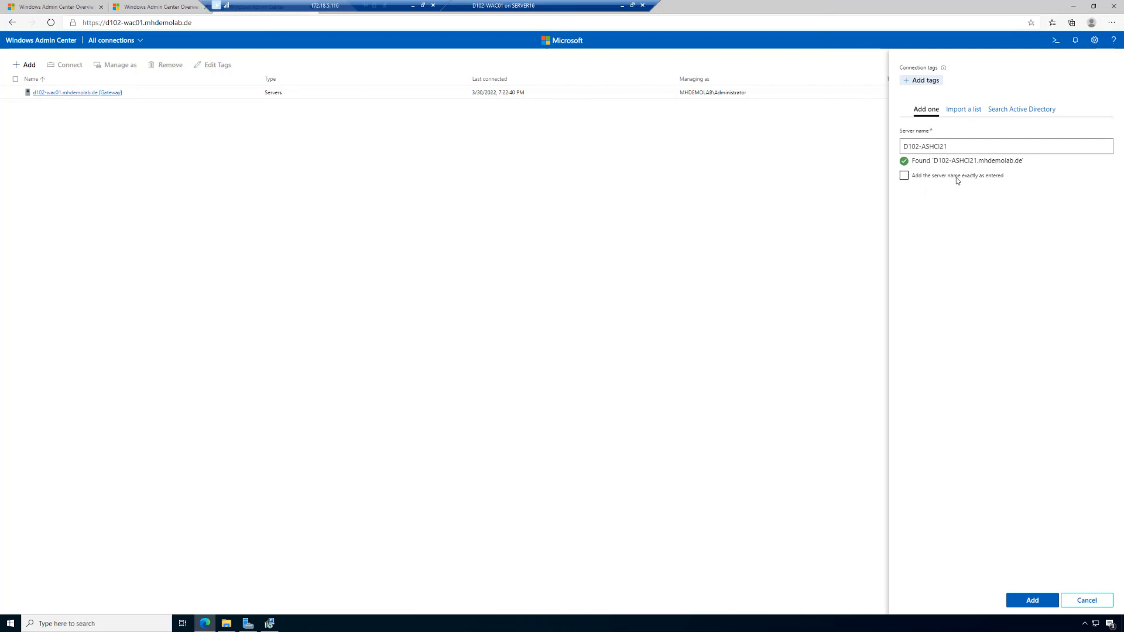
left_click(1032, 600)
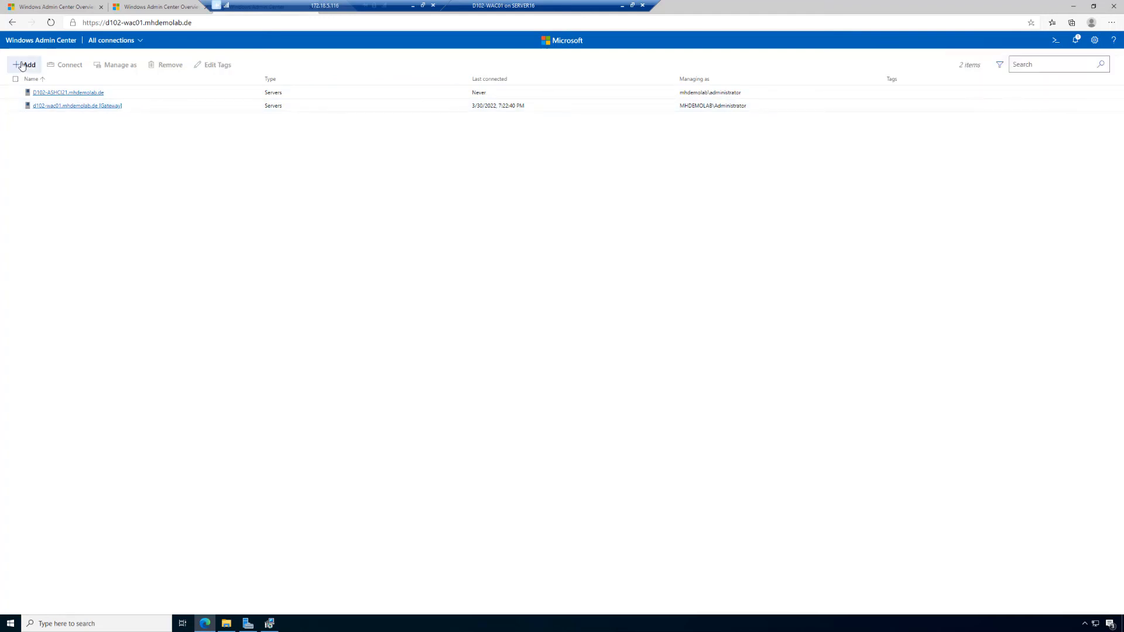
- Add the server D102-ASHCI22 to the connections using another account, with the saved mhdemolab\administrator username and password
left_click(22, 65)
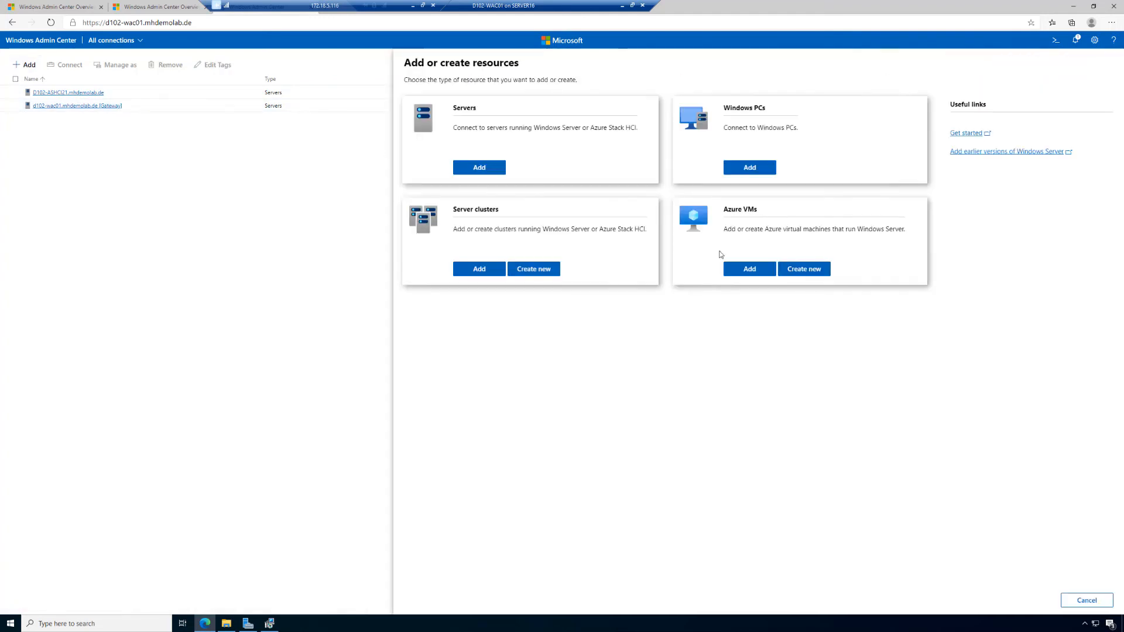
left_click(479, 168)
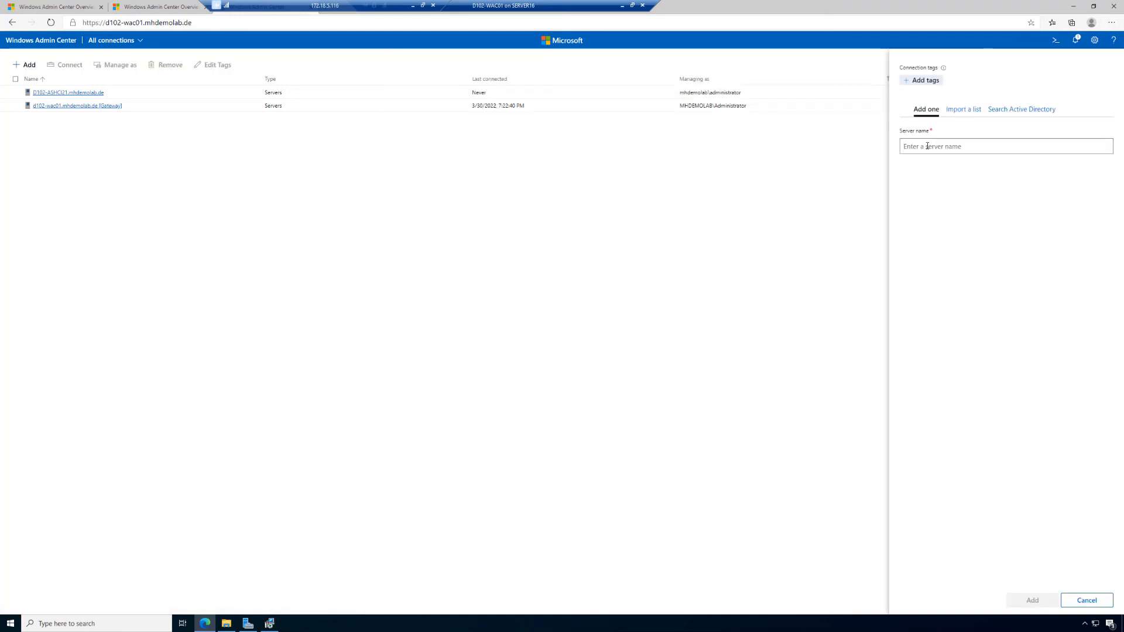
type("D102-ASHCI22")
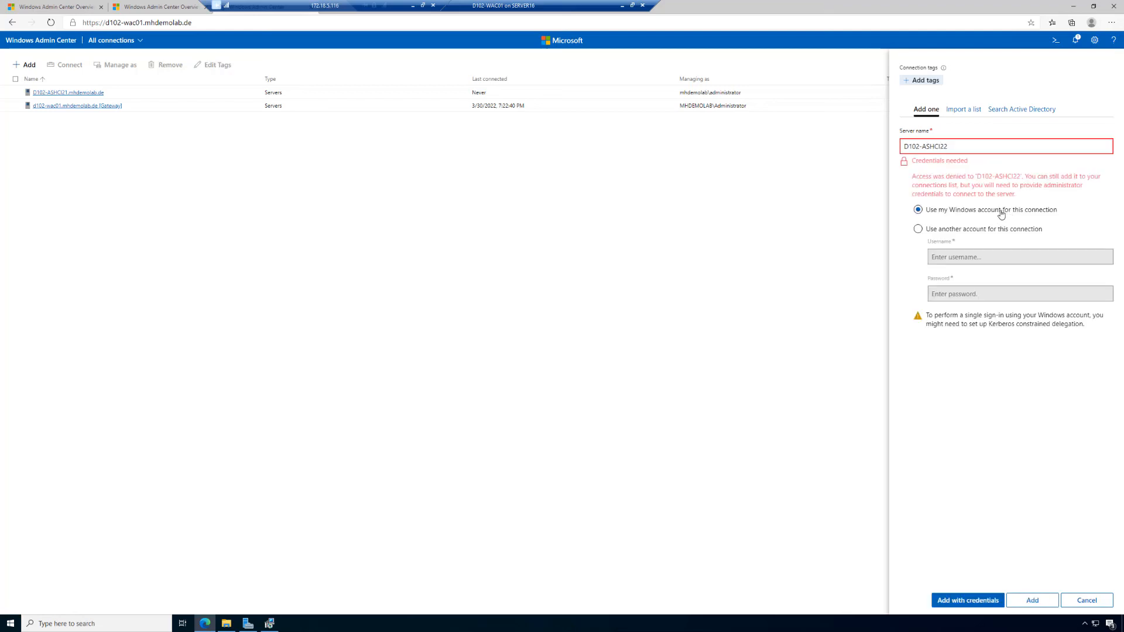
left_click(976, 229)
left_click(1001, 259)
left_click(1009, 275)
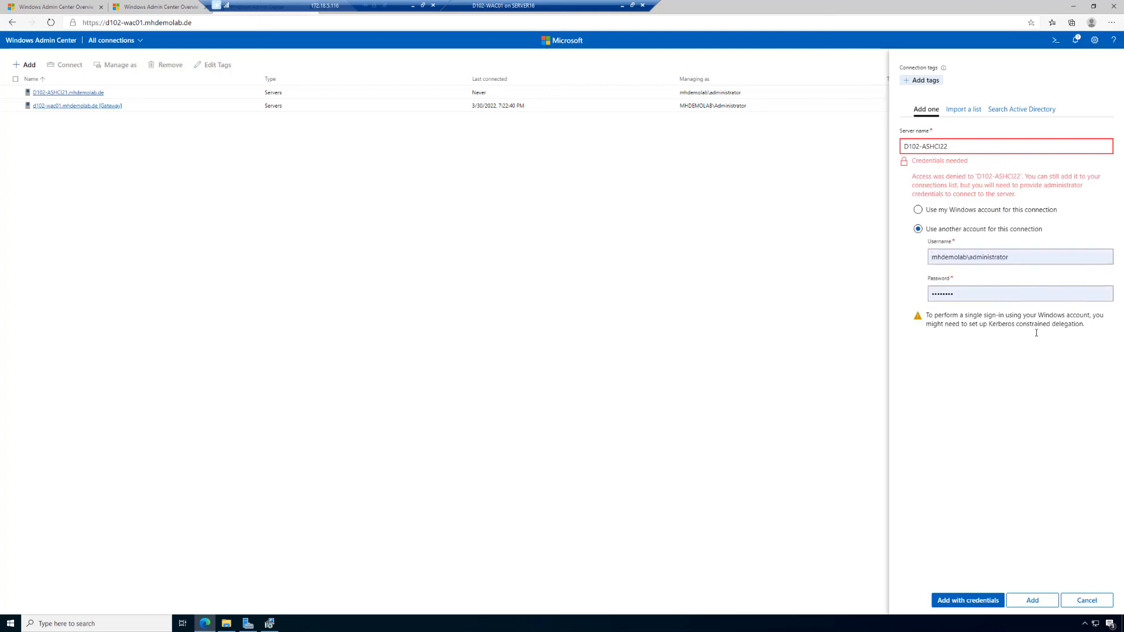
left_click(997, 601)
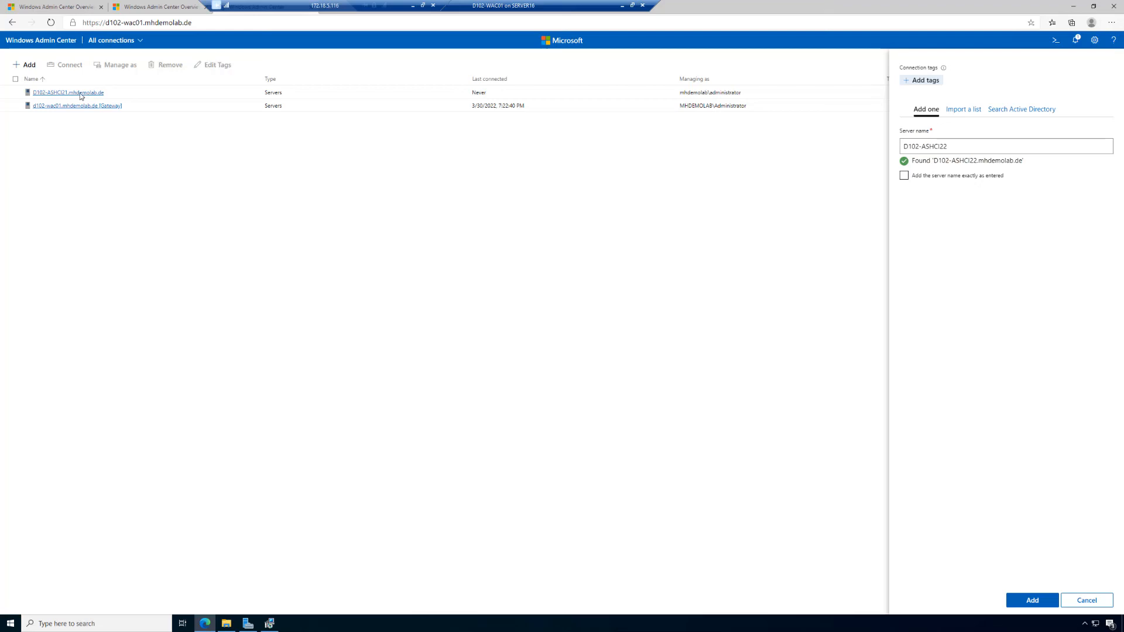
left_click(1032, 600)
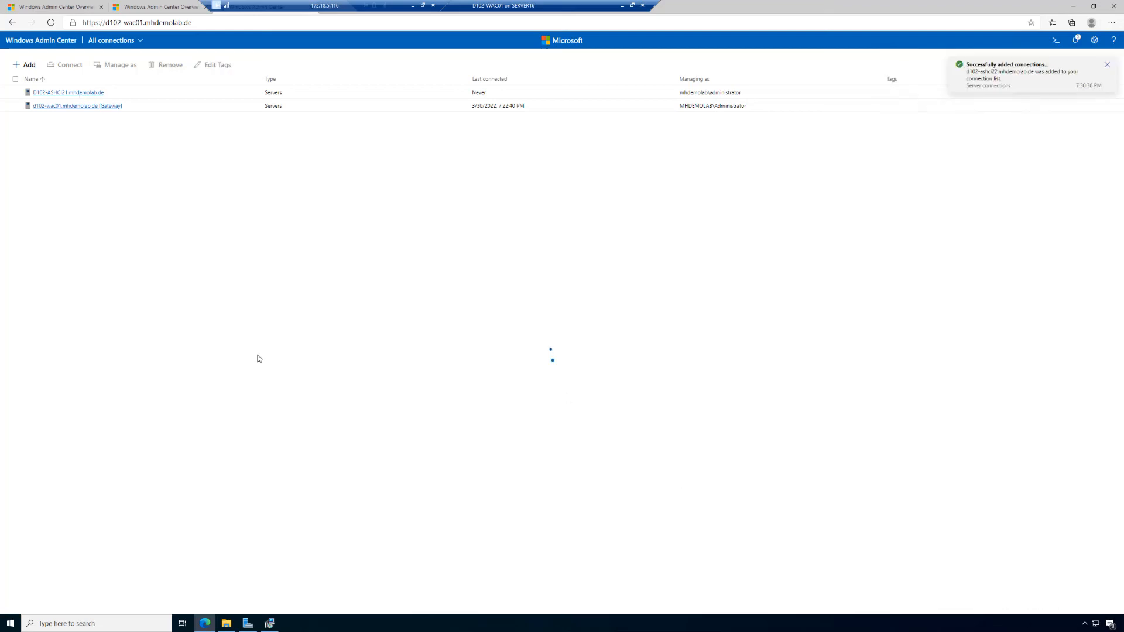
- Connect to D102-ASHCI21 and examine its overview, installed apps, roles and features, and devices
left_click(71, 94)
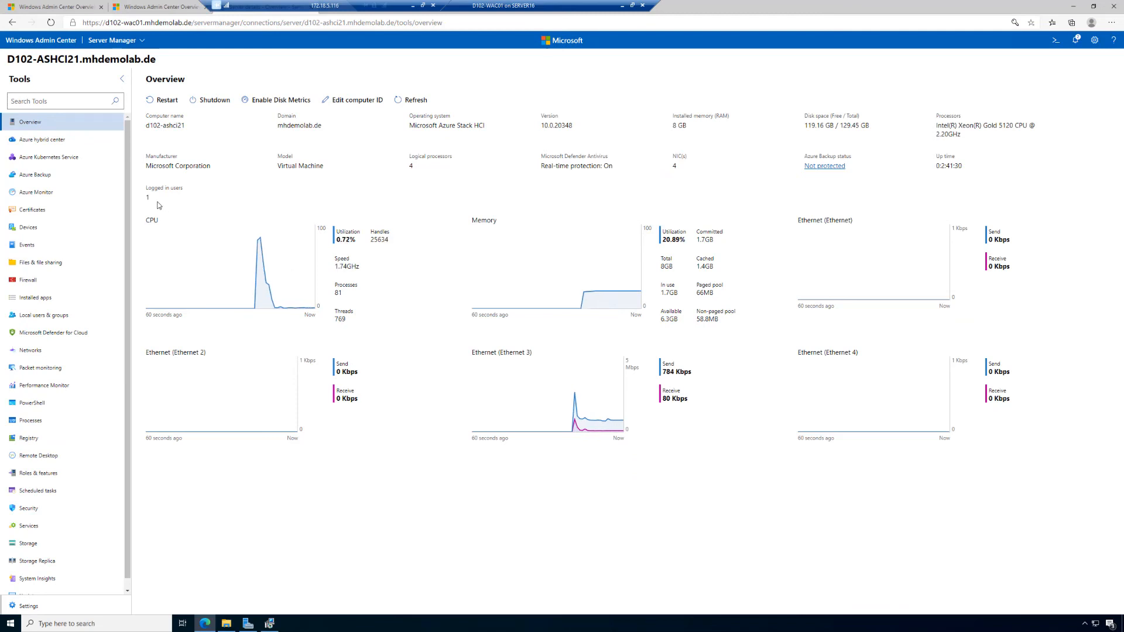
left_click(34, 298)
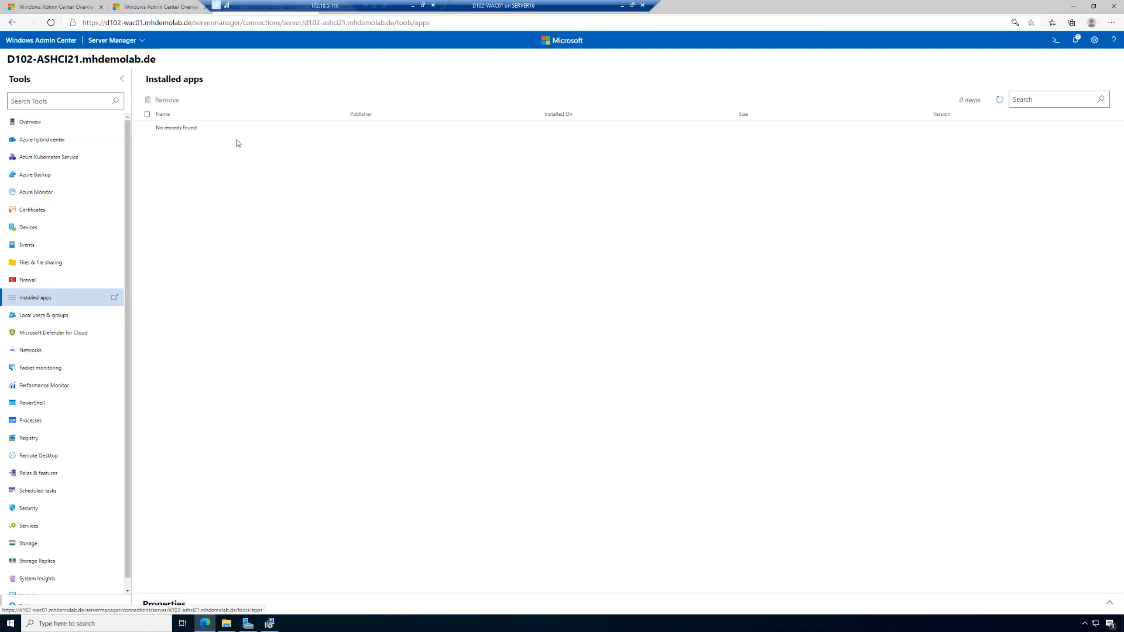
left_click(57, 480)
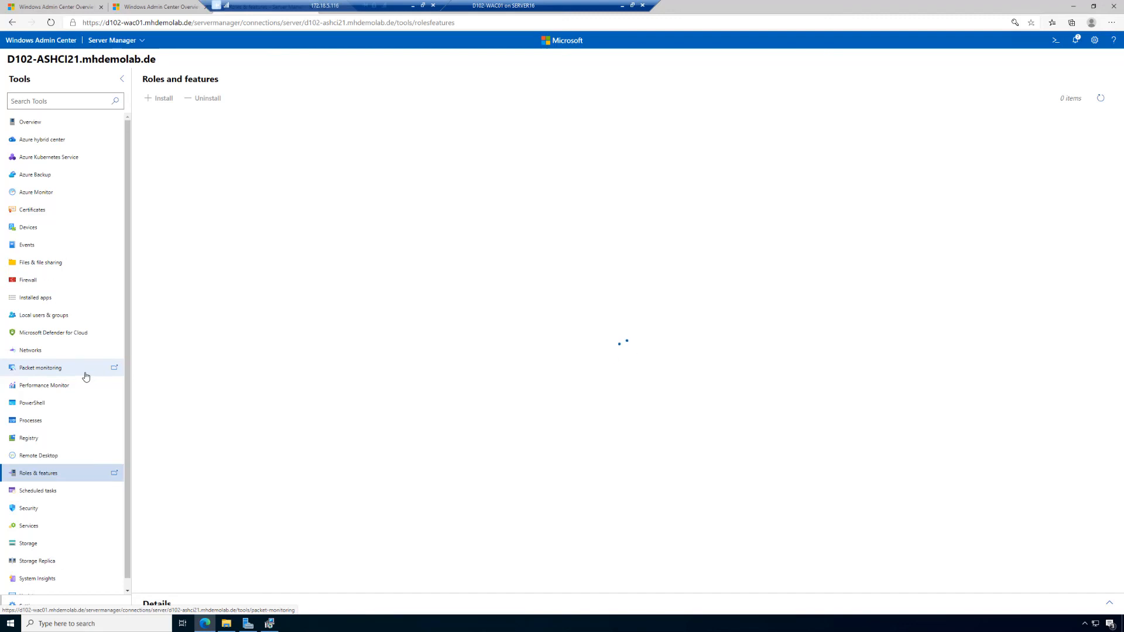
left_click(40, 232)
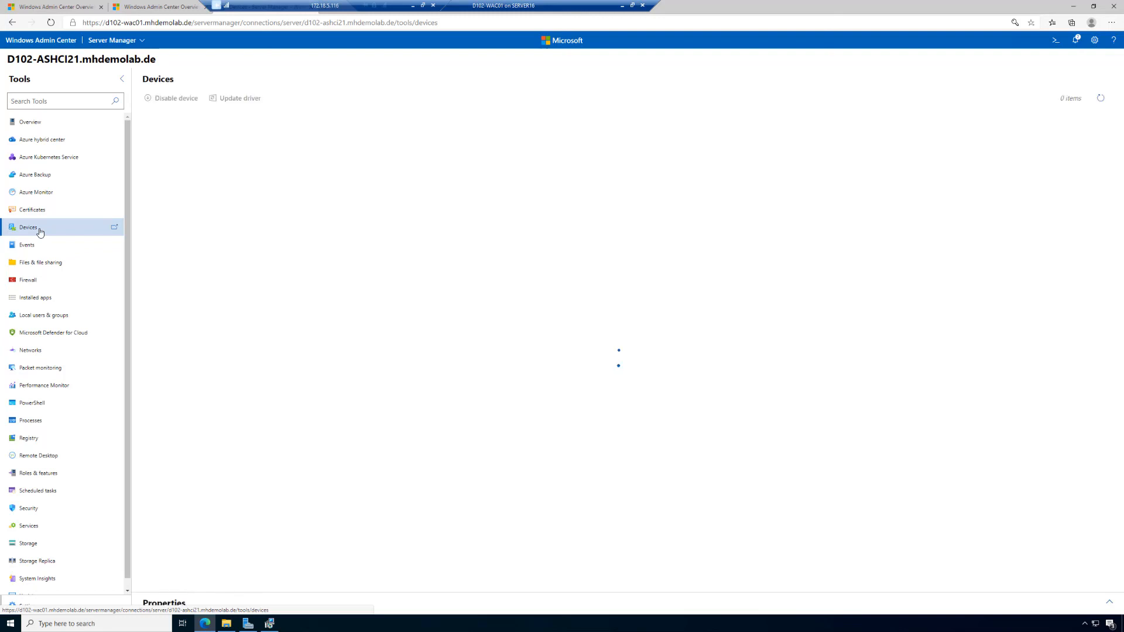